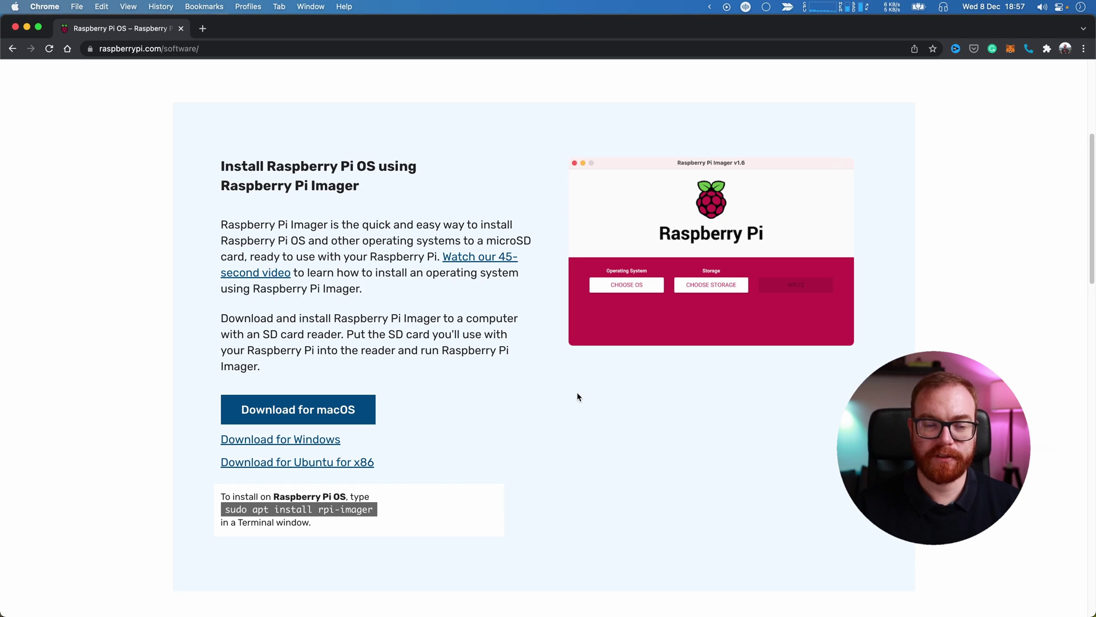
Launch Raspberry Pi Imager from Spotlight
key(super+space)
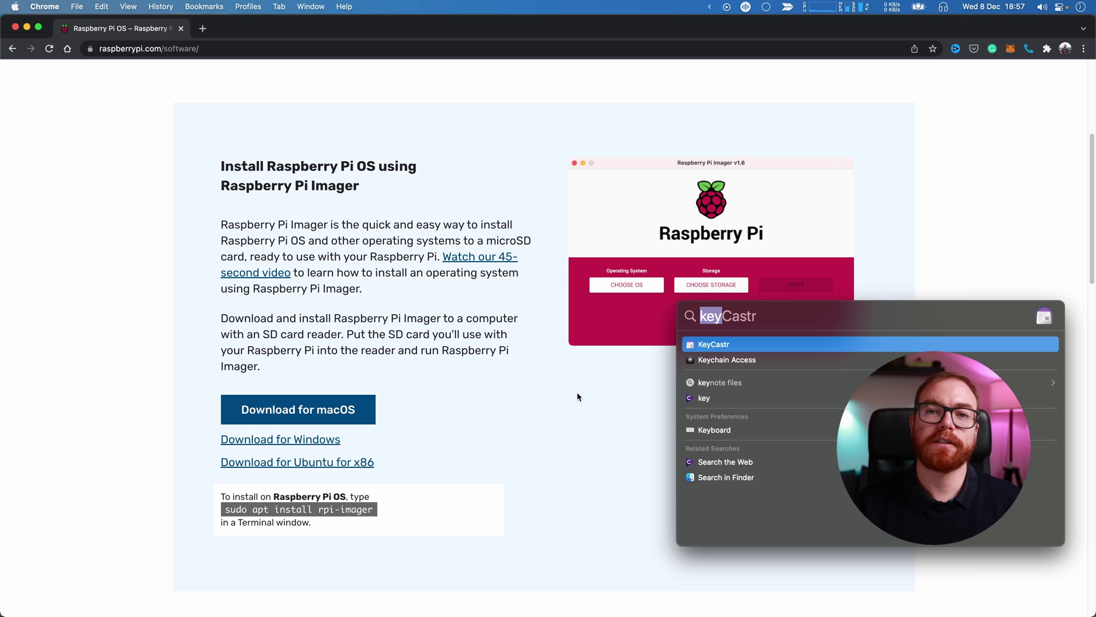
text(rasp)
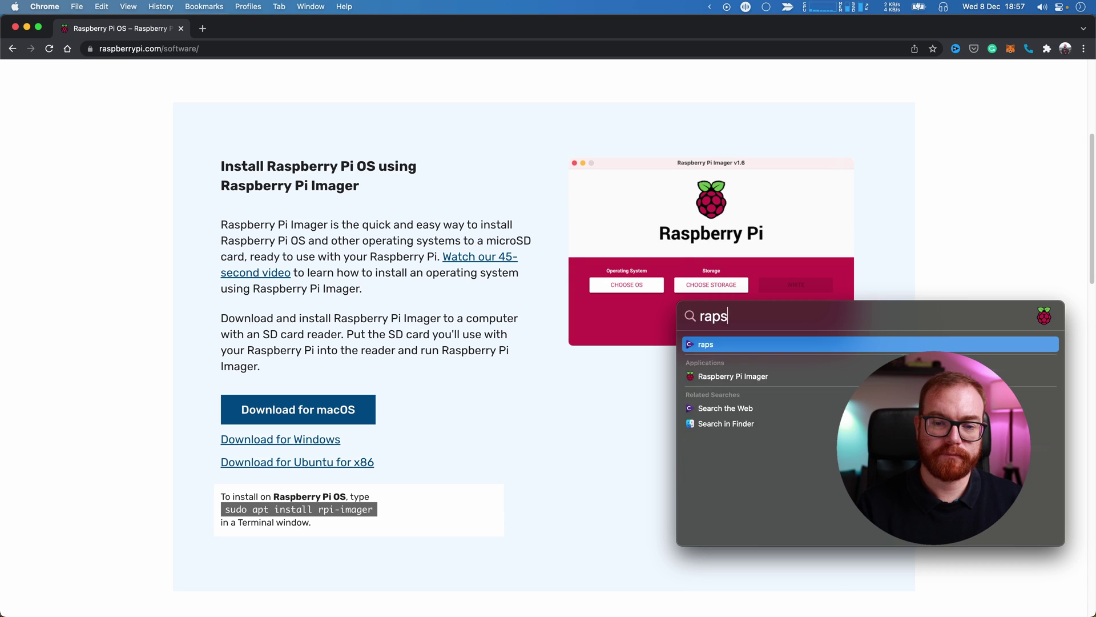
key(Return)
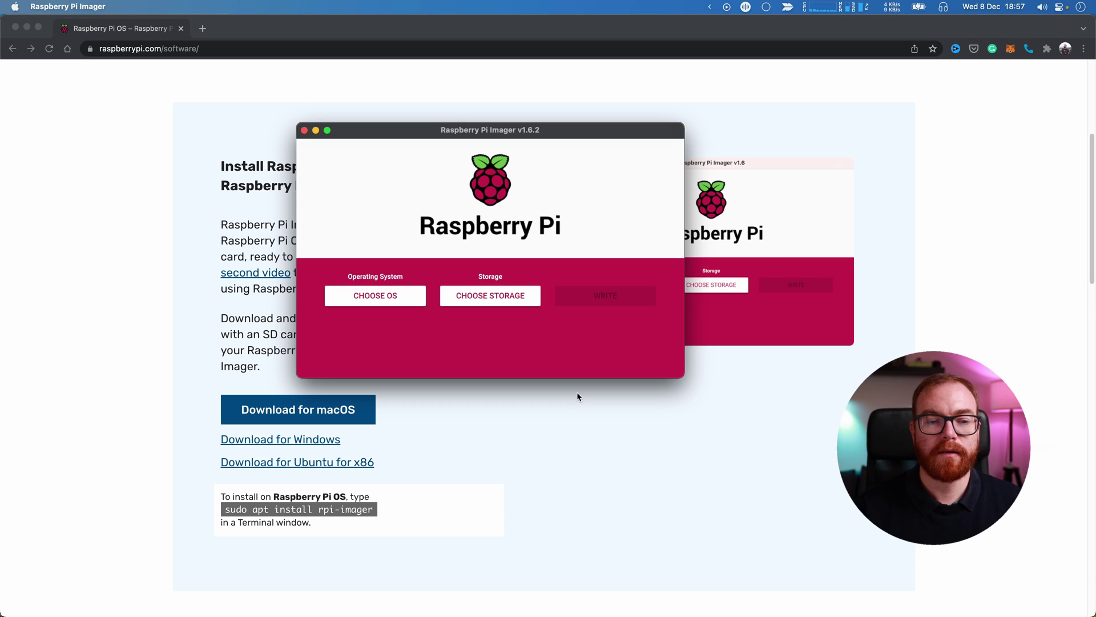
Choose Raspberry Pi OS Lite (32-bit) as the OS and the 8.1 GB generic storage device
click(363, 287)
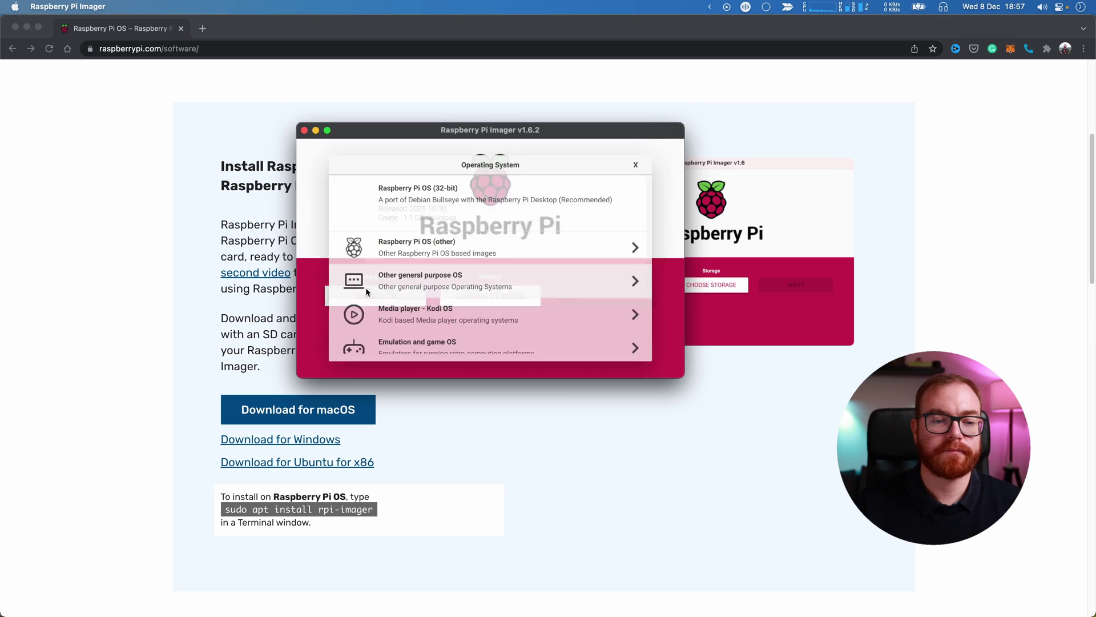
click(431, 245)
click(447, 235)
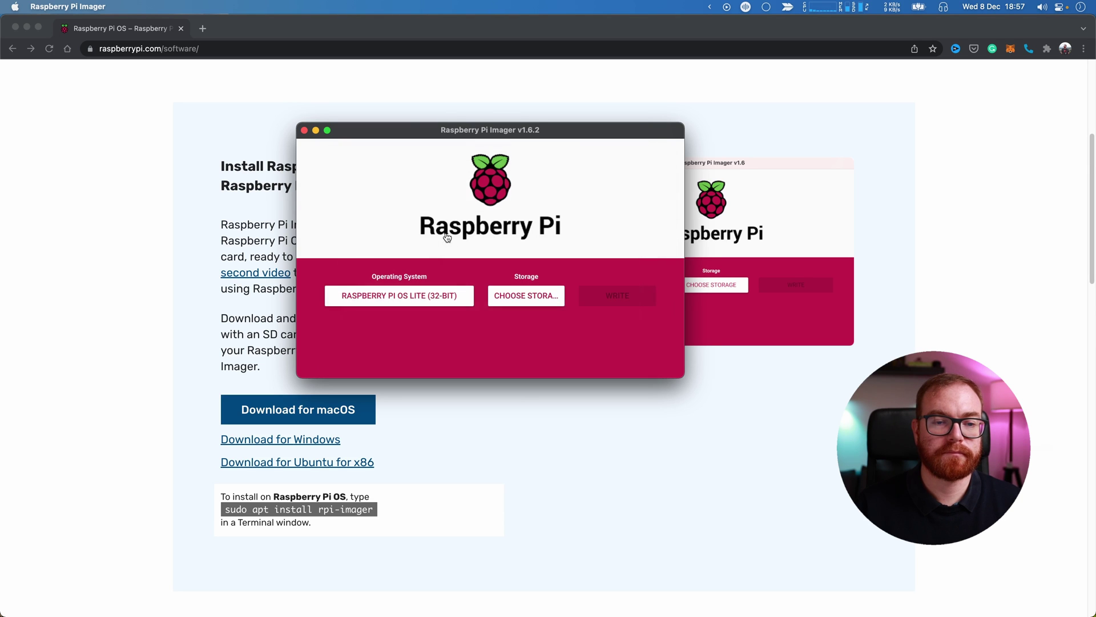
click(517, 296)
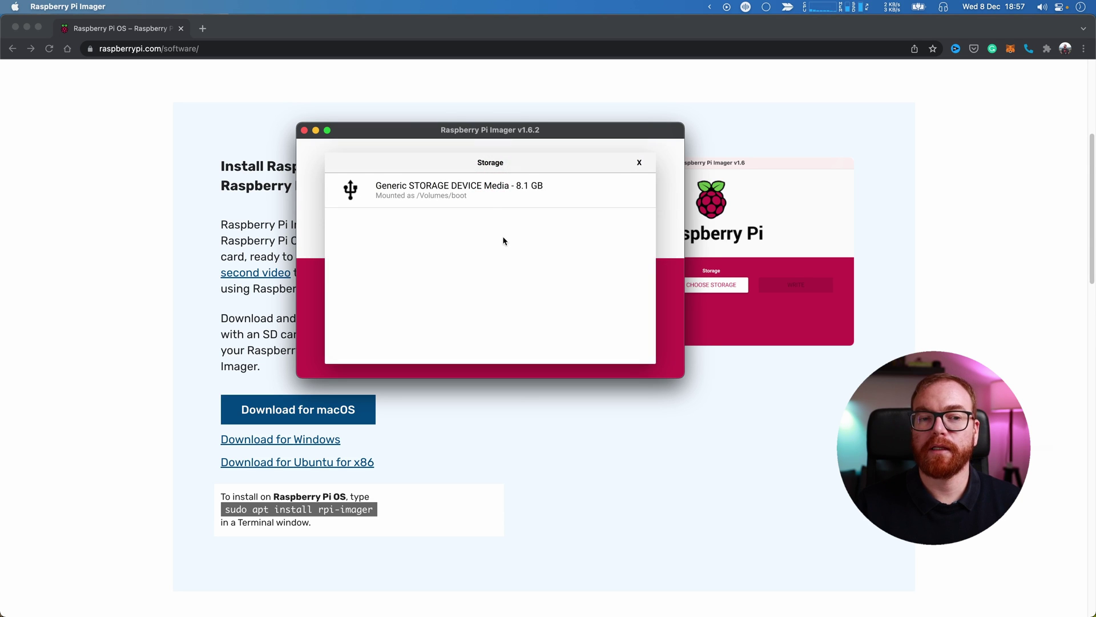
click(496, 201)
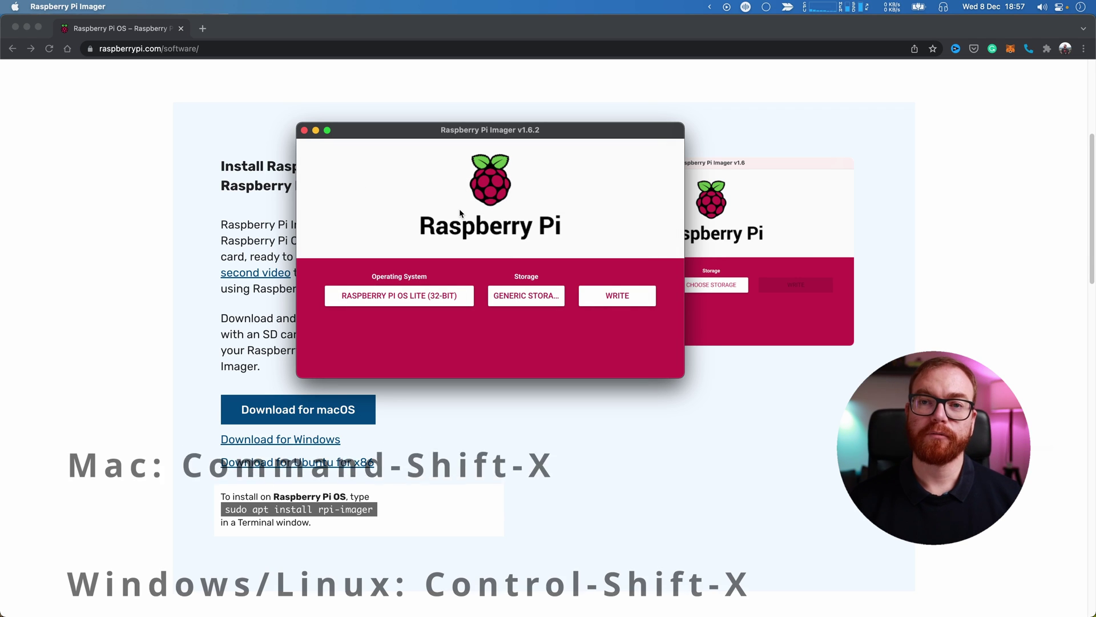
In the advanced image options, set the hostname to printer
key(super+shift+x)
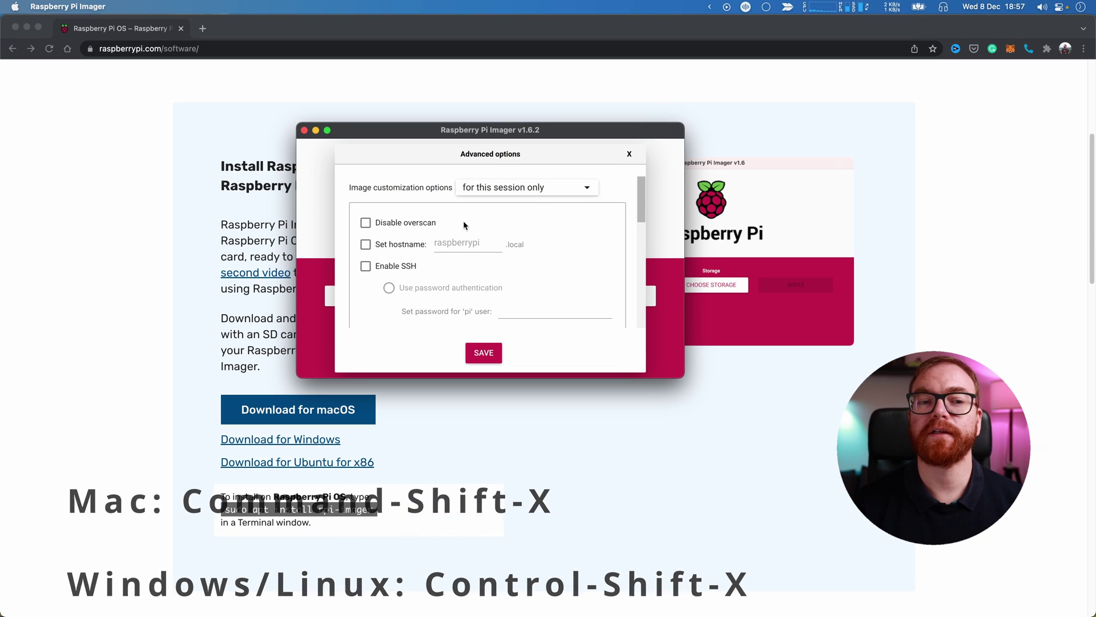
click(391, 248)
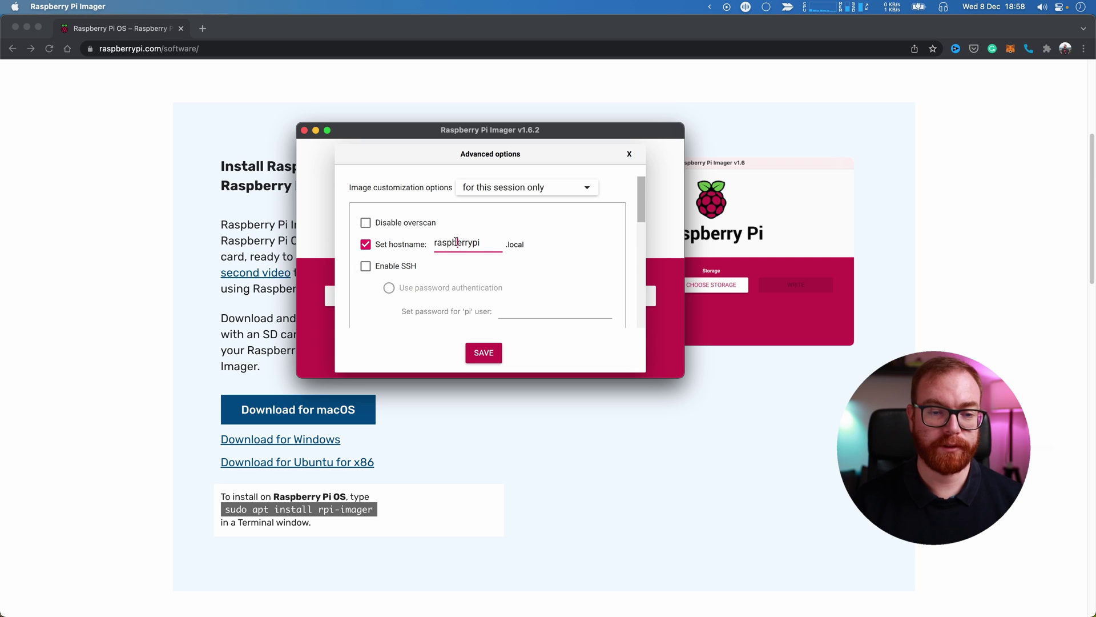
double_click(455, 241)
text(printer)
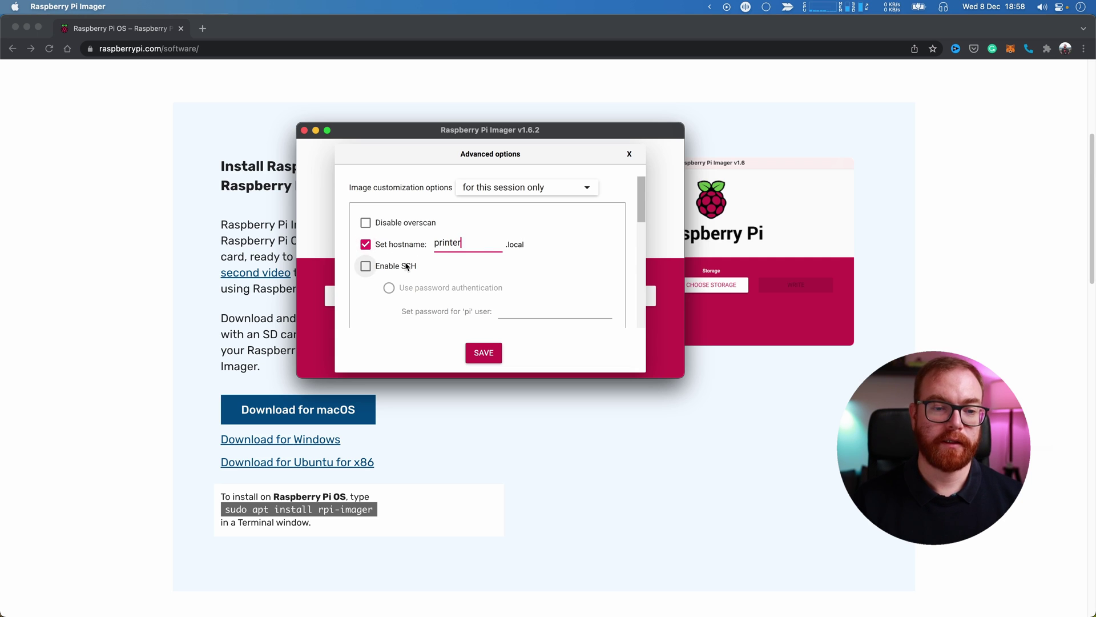
Enable SSH with password authentication and turn on Wi-Fi configuration with country GB
click(405, 266)
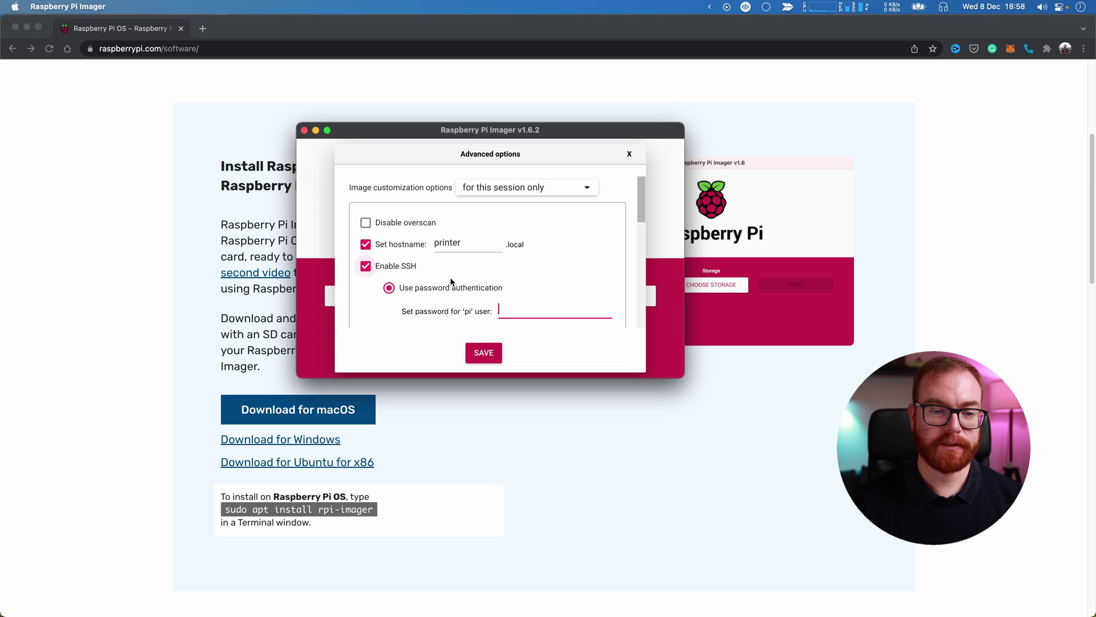
scroll(478, 290, down, 1)
scroll(458, 279, down, 1)
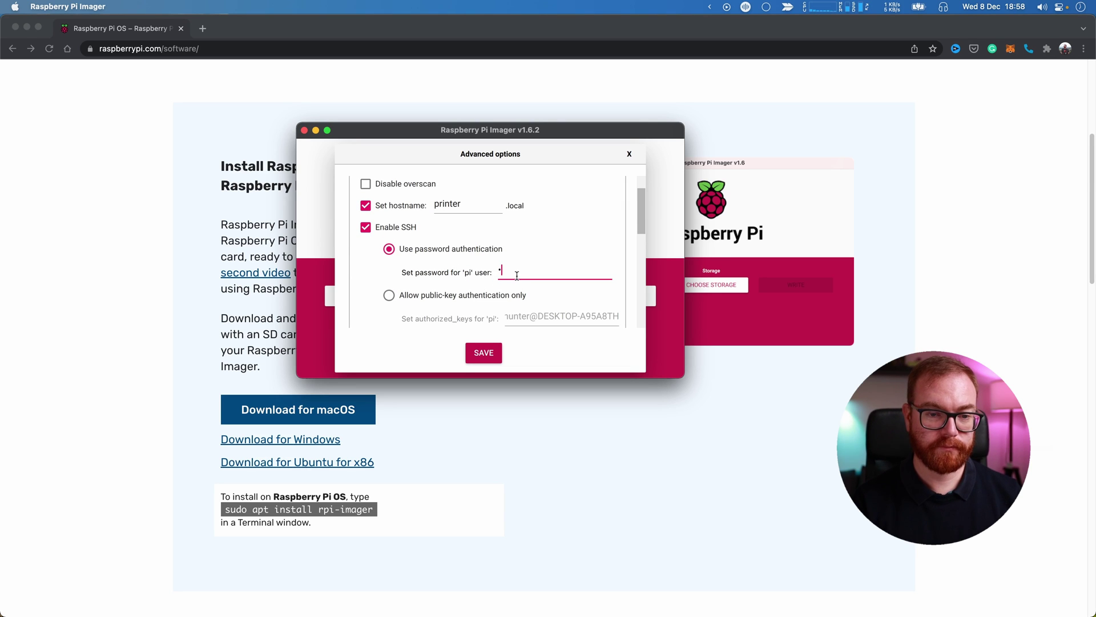
scroll(394, 251, down, 4)
click(374, 234)
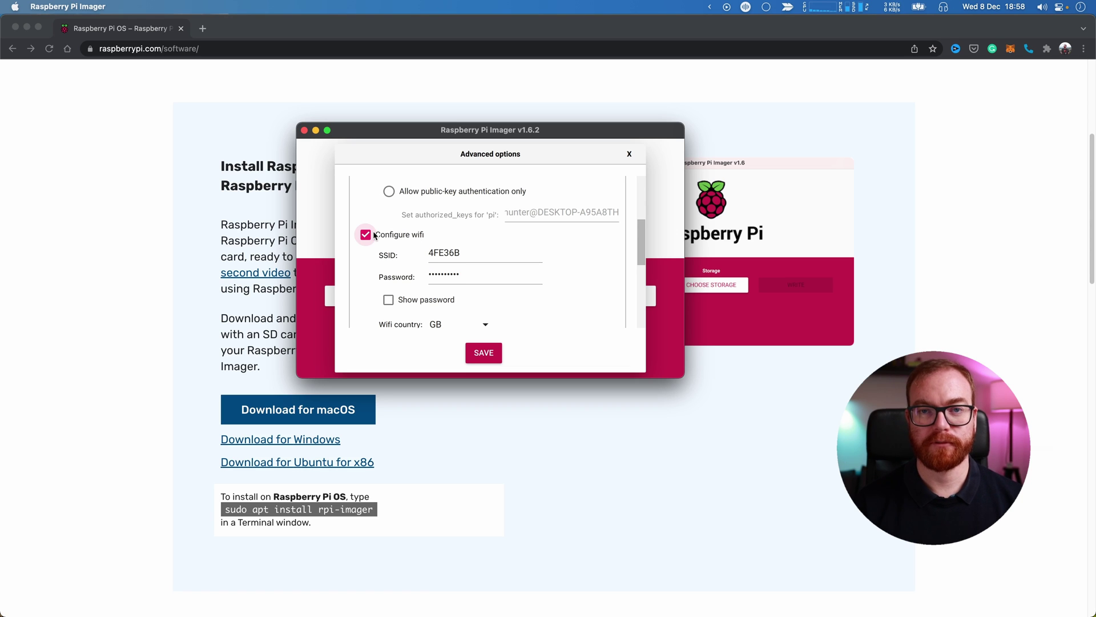
Save the customisation and write the image, confirming the erase and giving the admin password
click(500, 348)
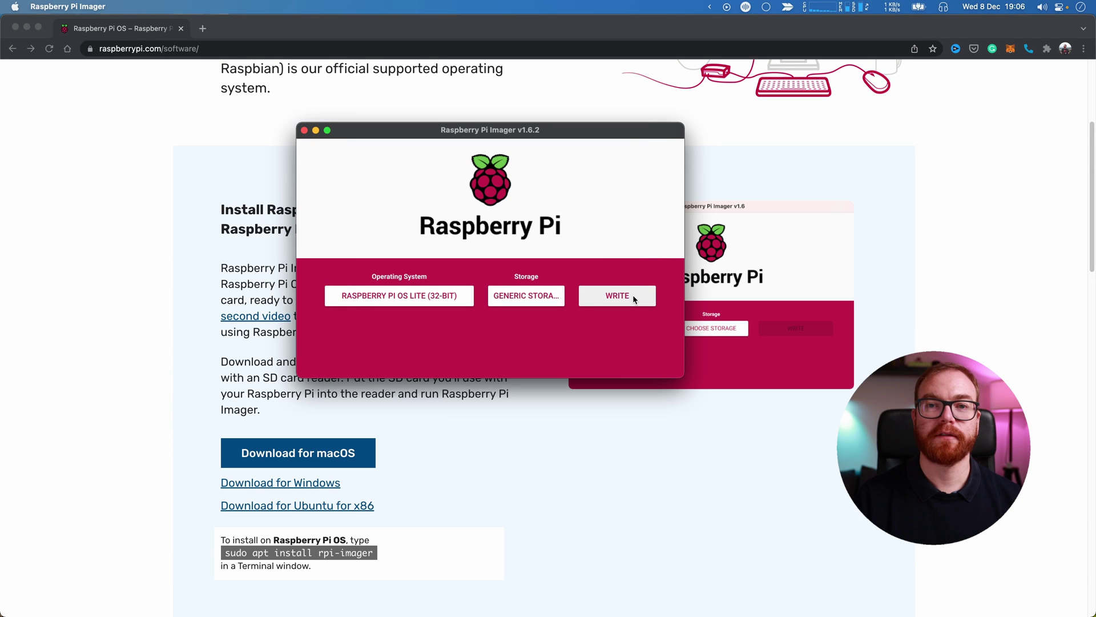
click(633, 295)
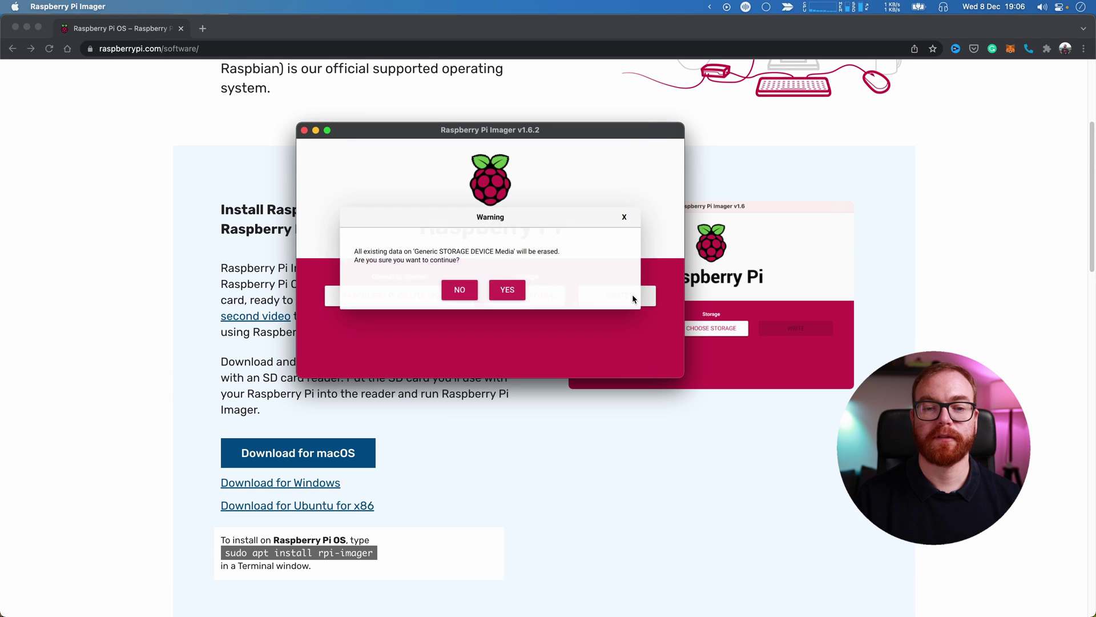
click(510, 290)
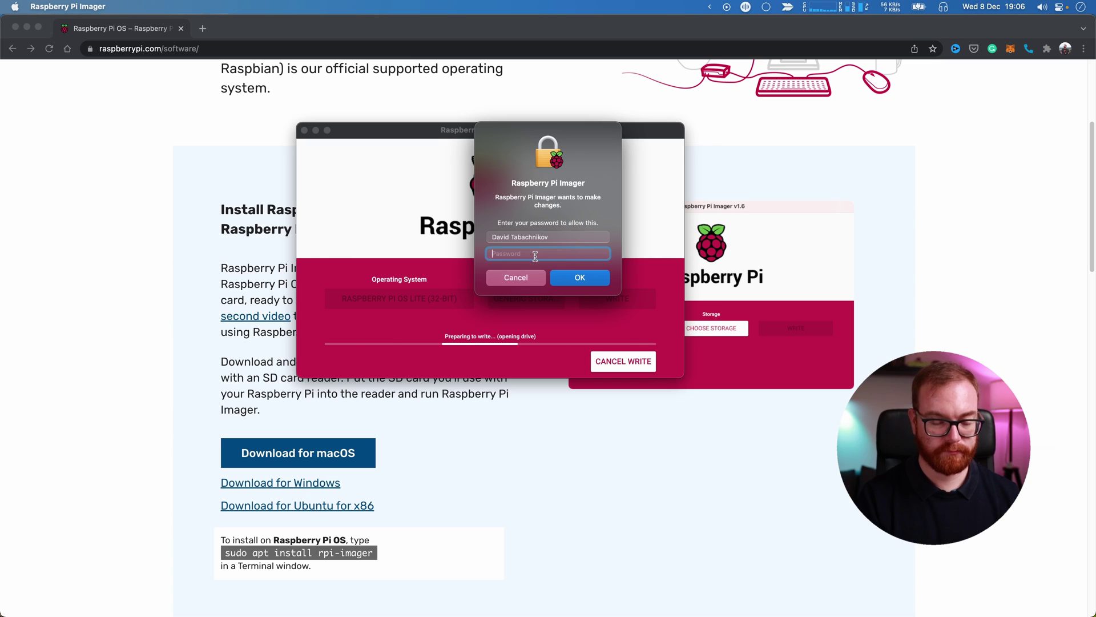
key(Return)
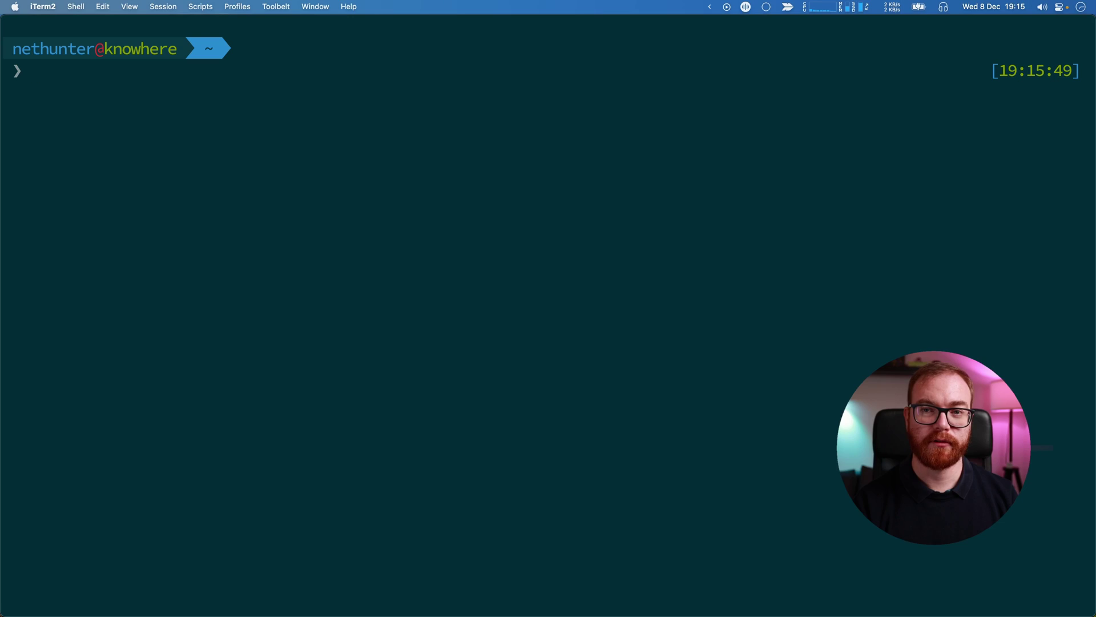
Ping printer.local to confirm the Pi responds, then stop the ping
text(ping printer.)
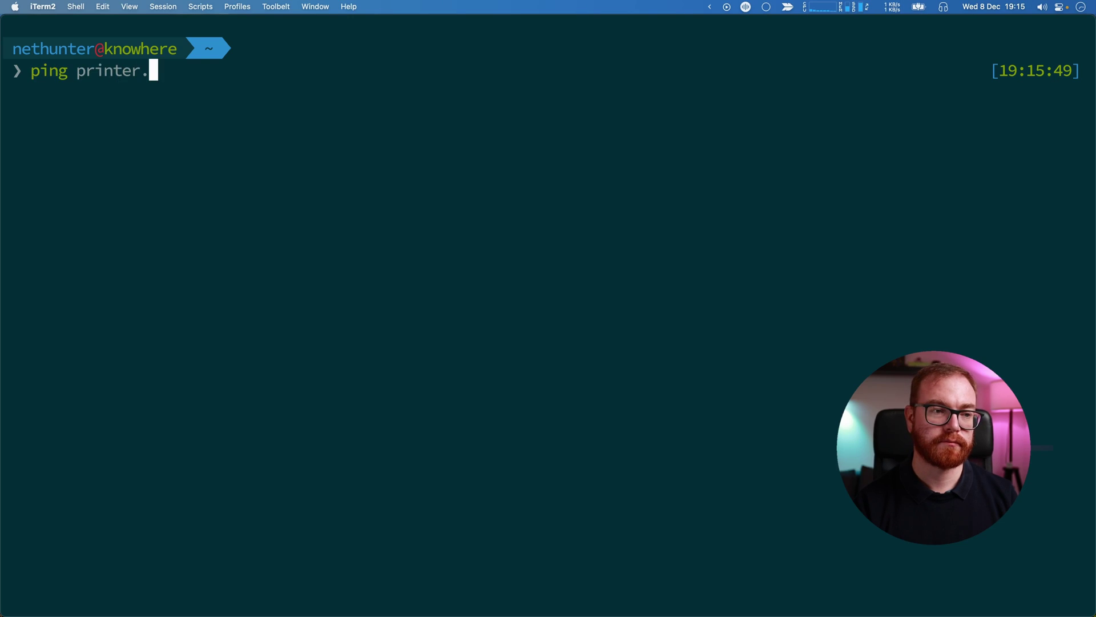
text(local)
key(Return)
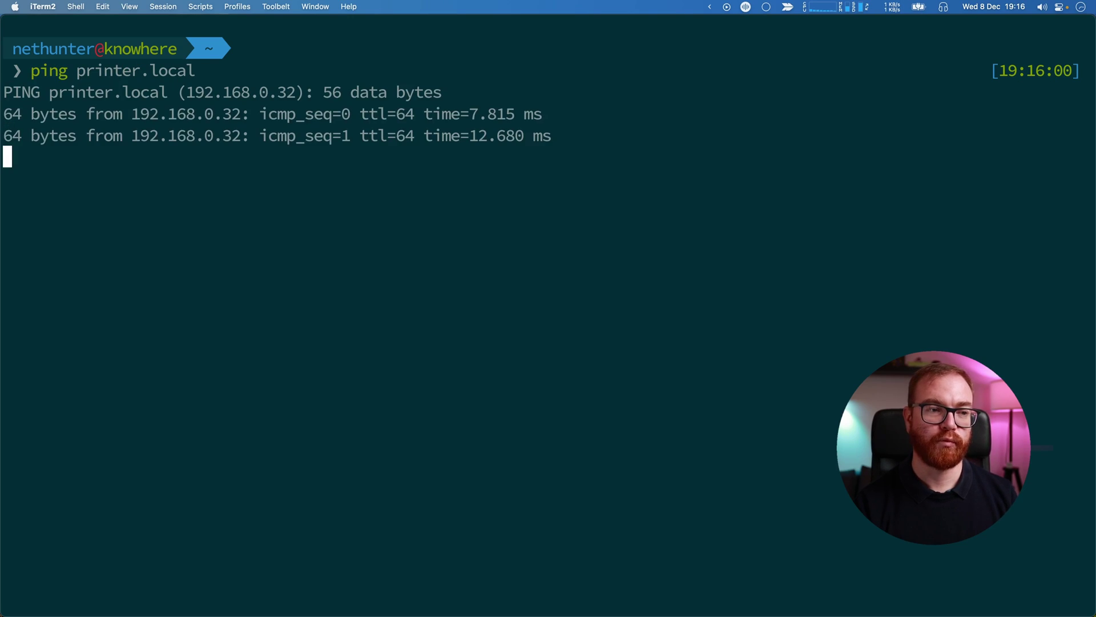
key(ctrl+c)
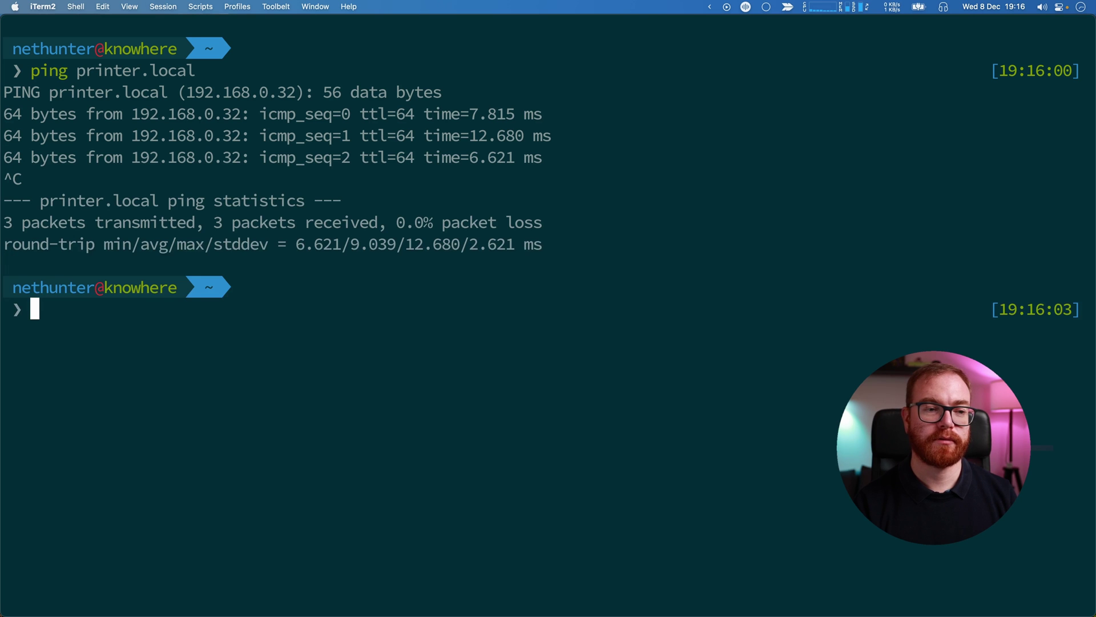
text(ssh)
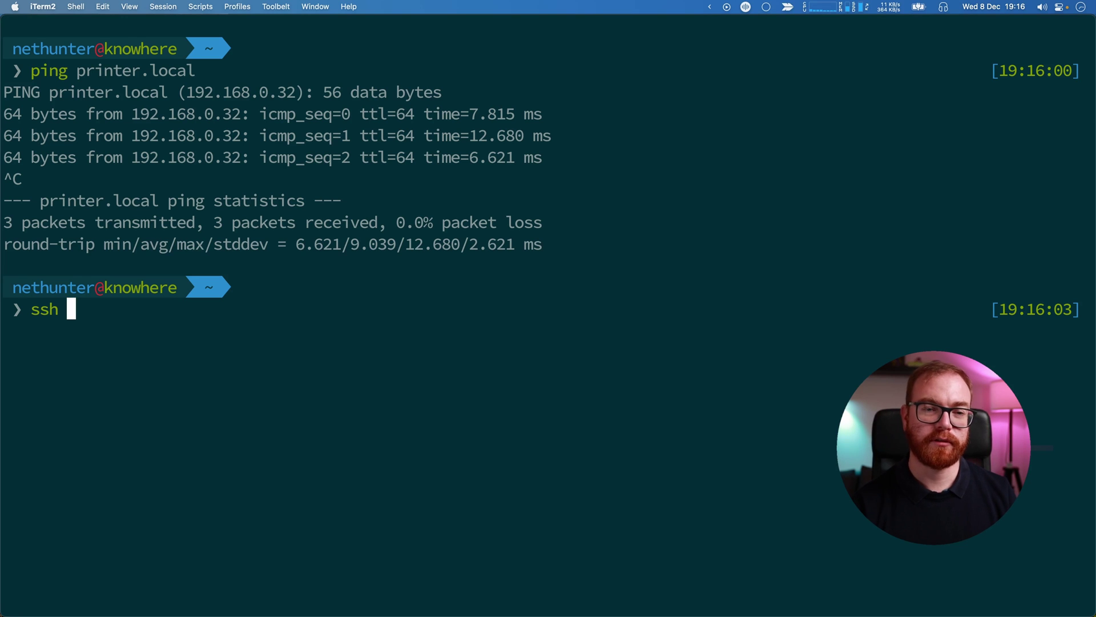
text(pi@prnt)
key(BackSpace)
key(BackSpace)
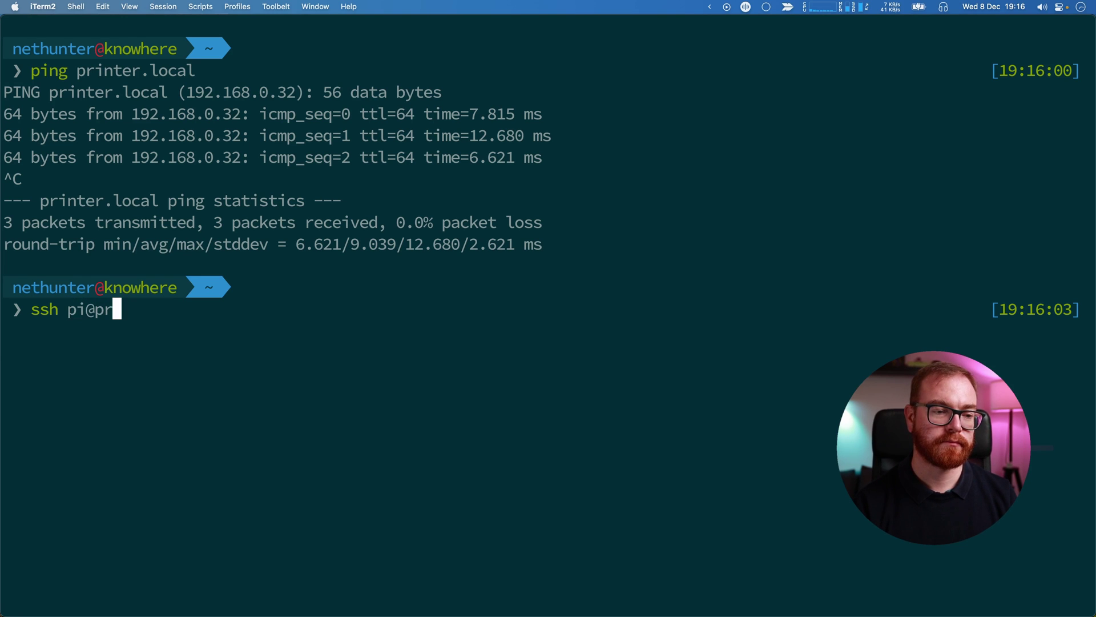
text(inter.local)
key(Return)
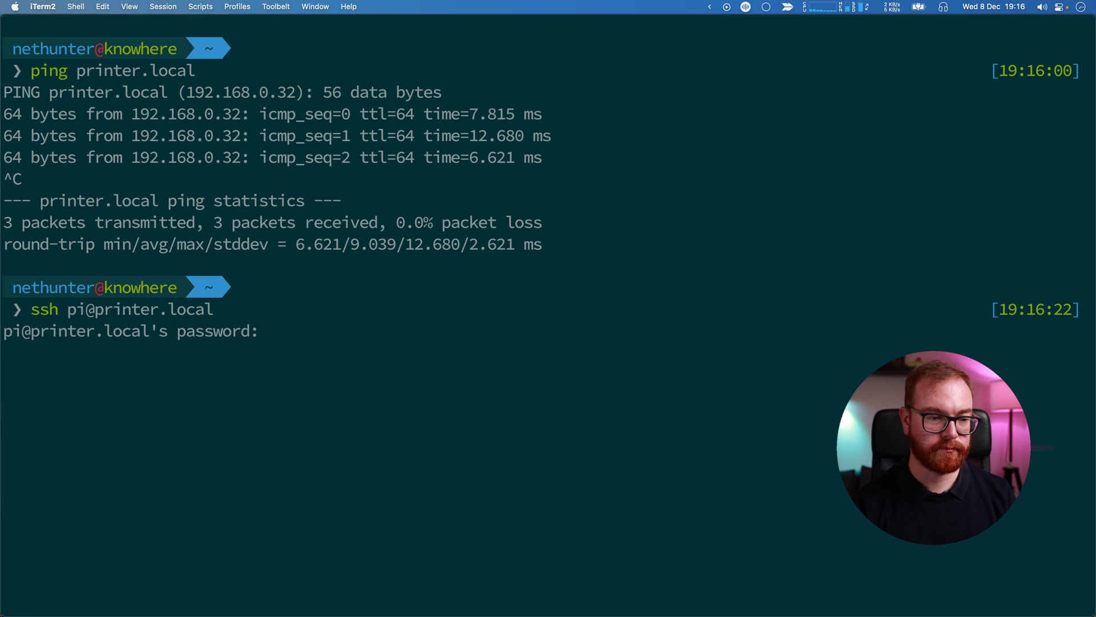
key(Return)
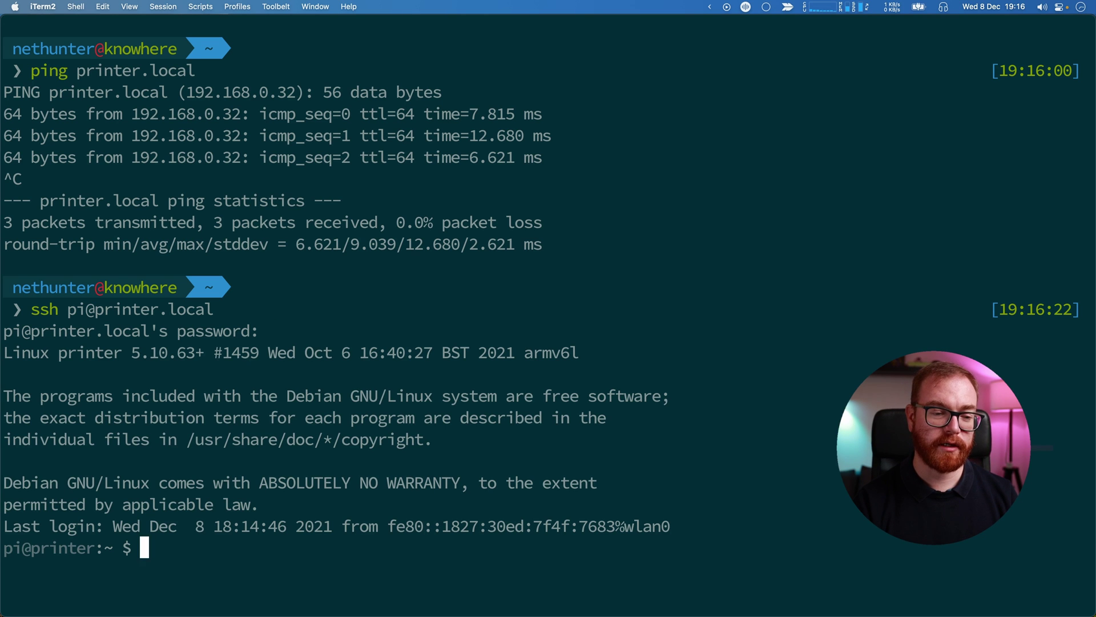
text(sudo -i)
key(Return)
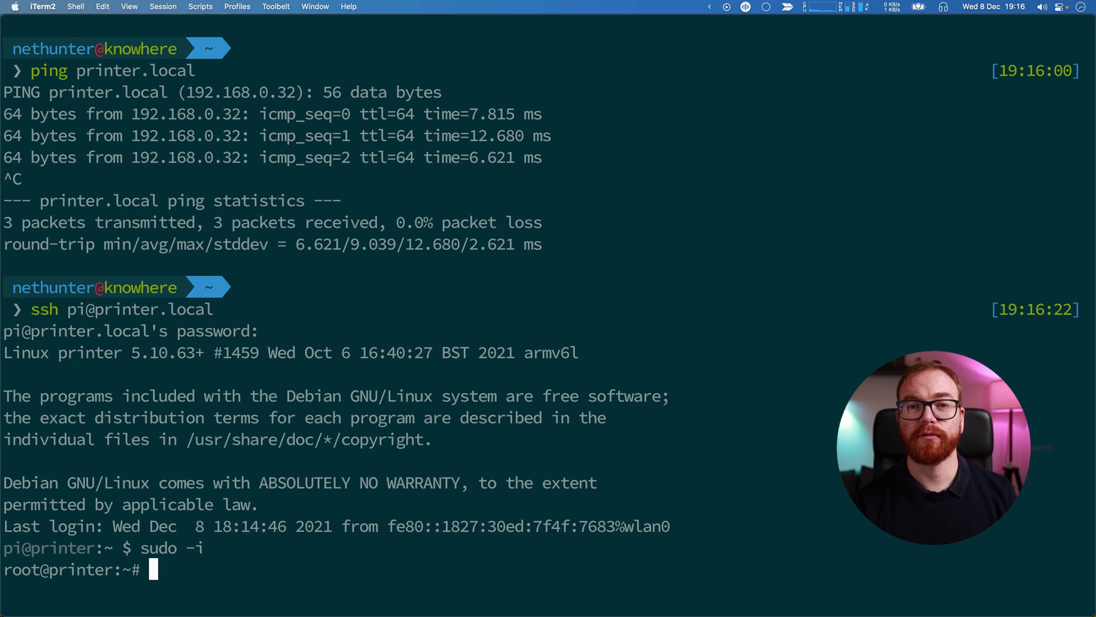
Install CUPS on the Pi and add user pi to the lpadmin group
text(apt install cups)
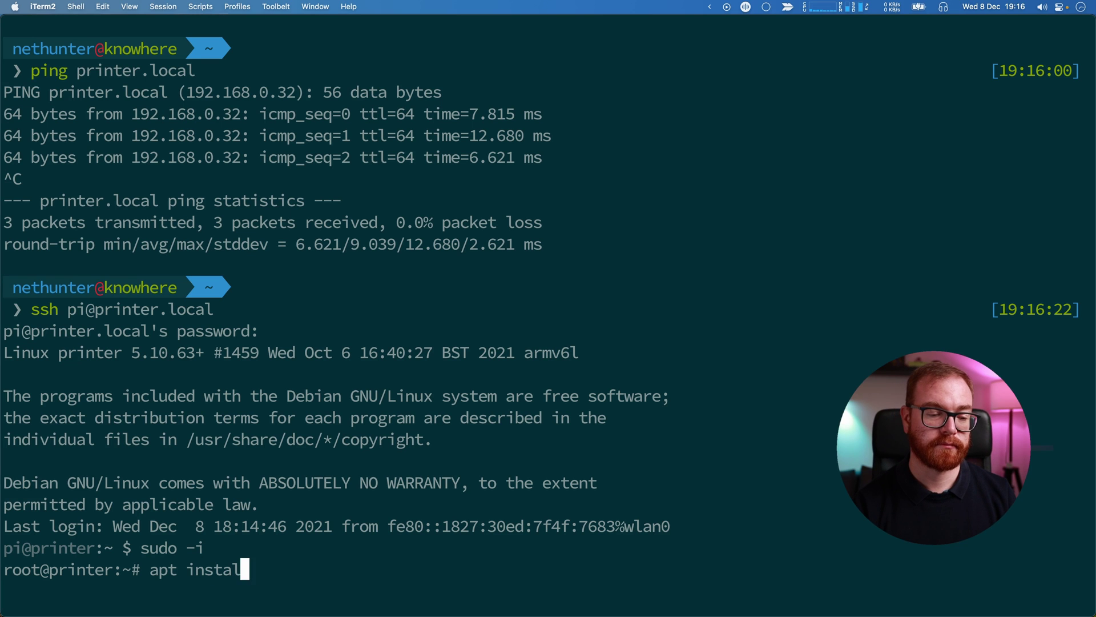
key(Return)
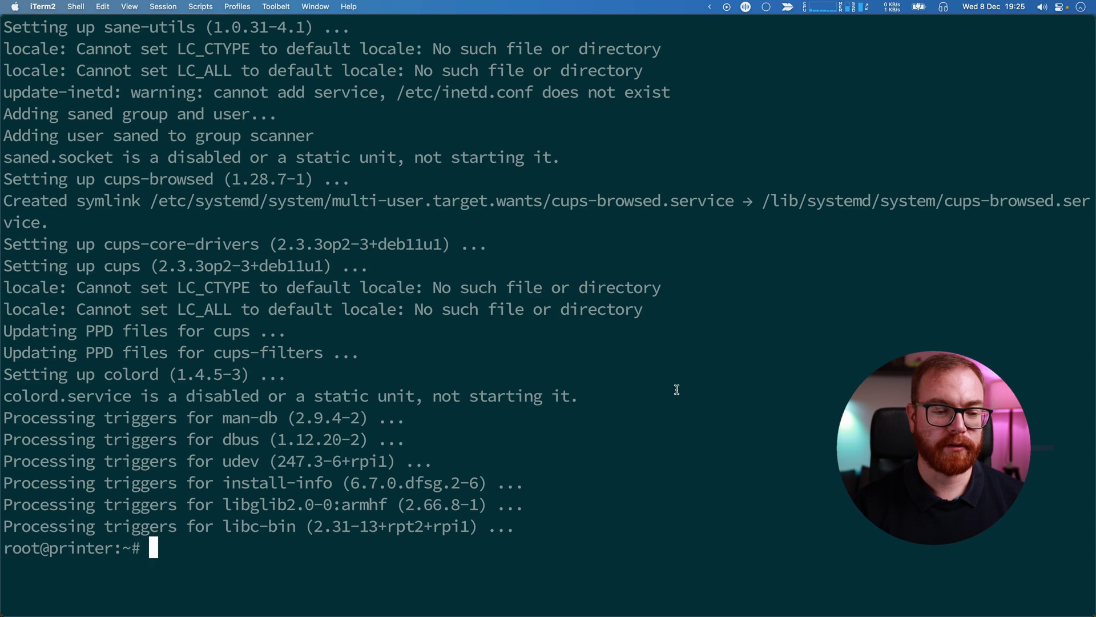
text(adduser )
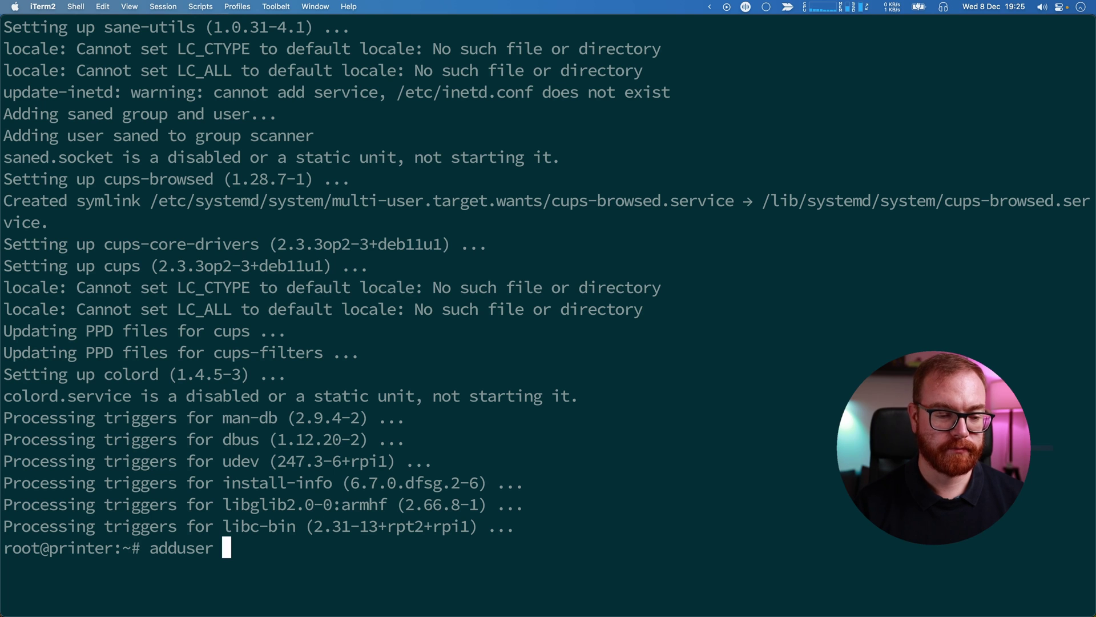
text(pi lpadmin)
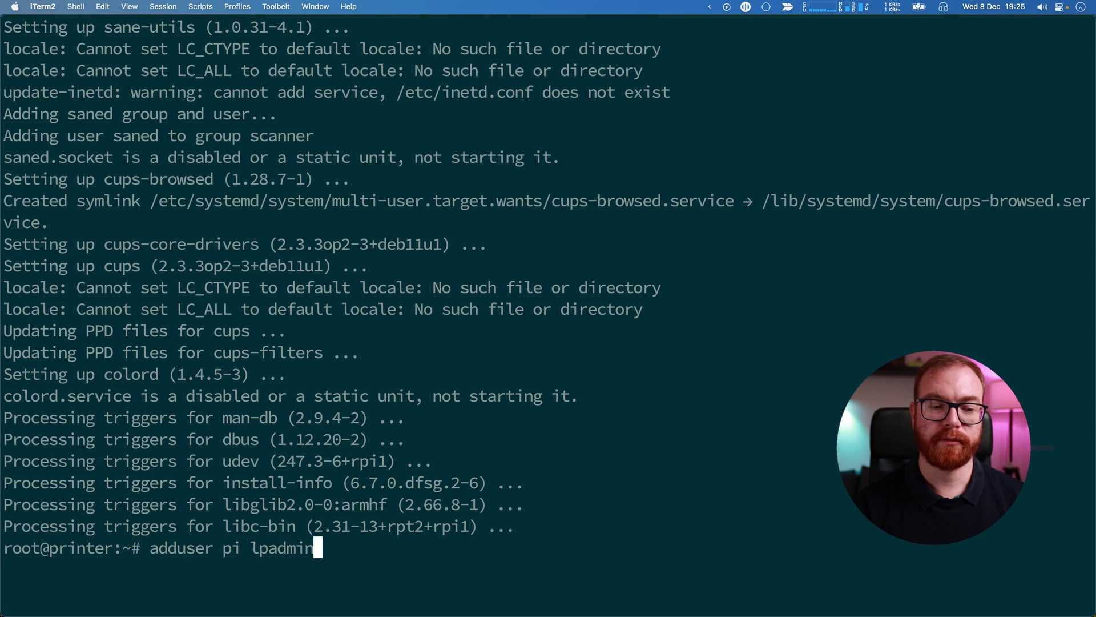
key(Return)
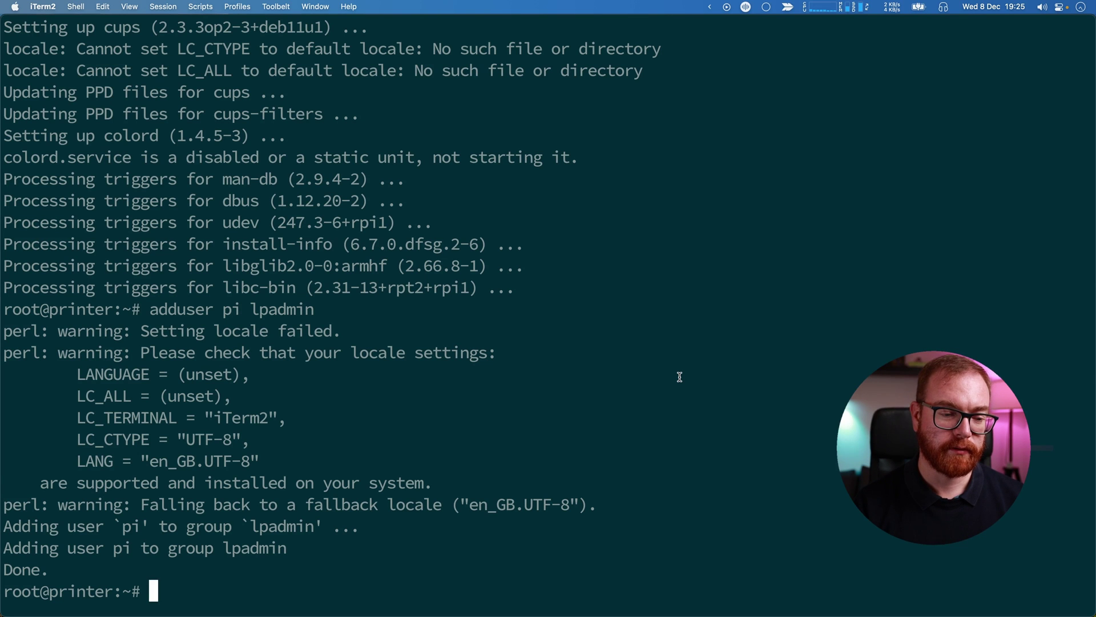
Allow remote CUPS access with cupsctl --remote=any and install the hplip HP drivers
text(cupsctl )
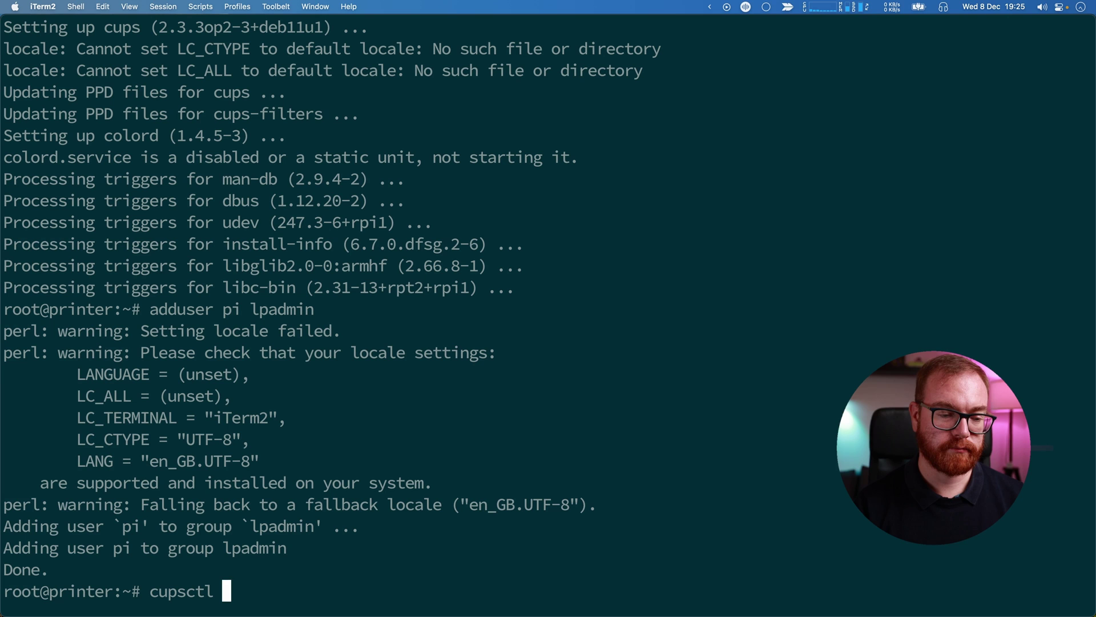
text(--remote=)
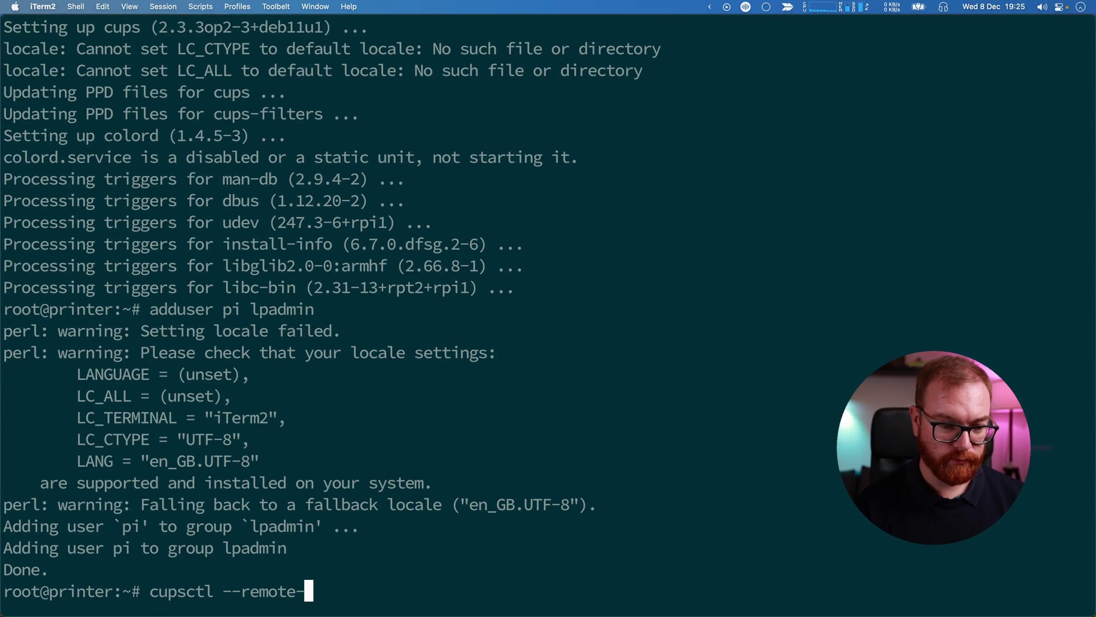
text(any)
key(Return)
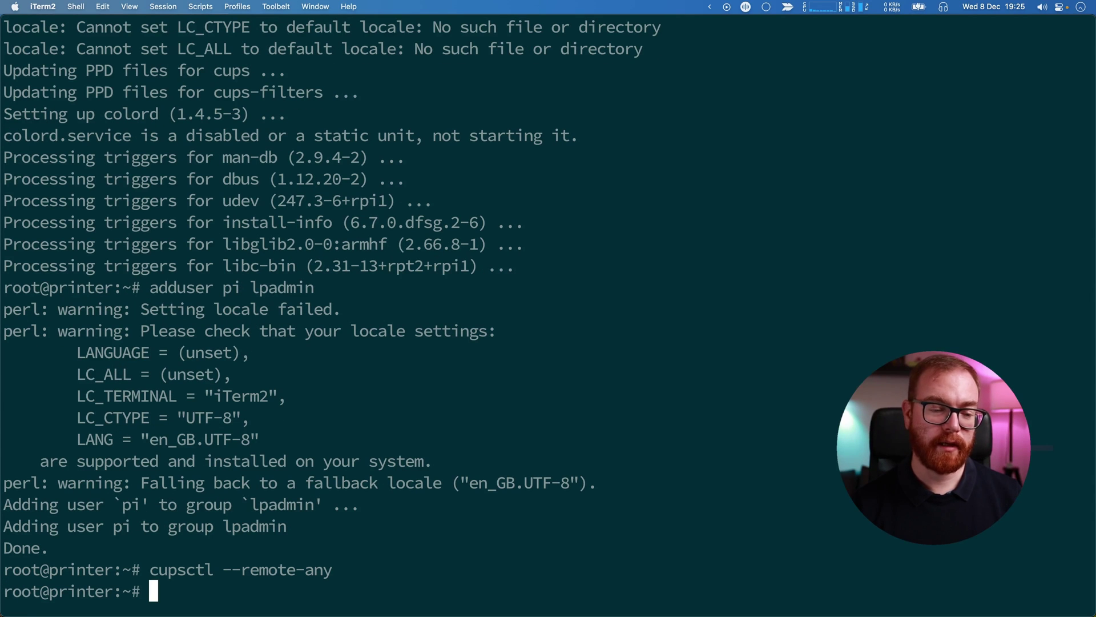
text(apt)
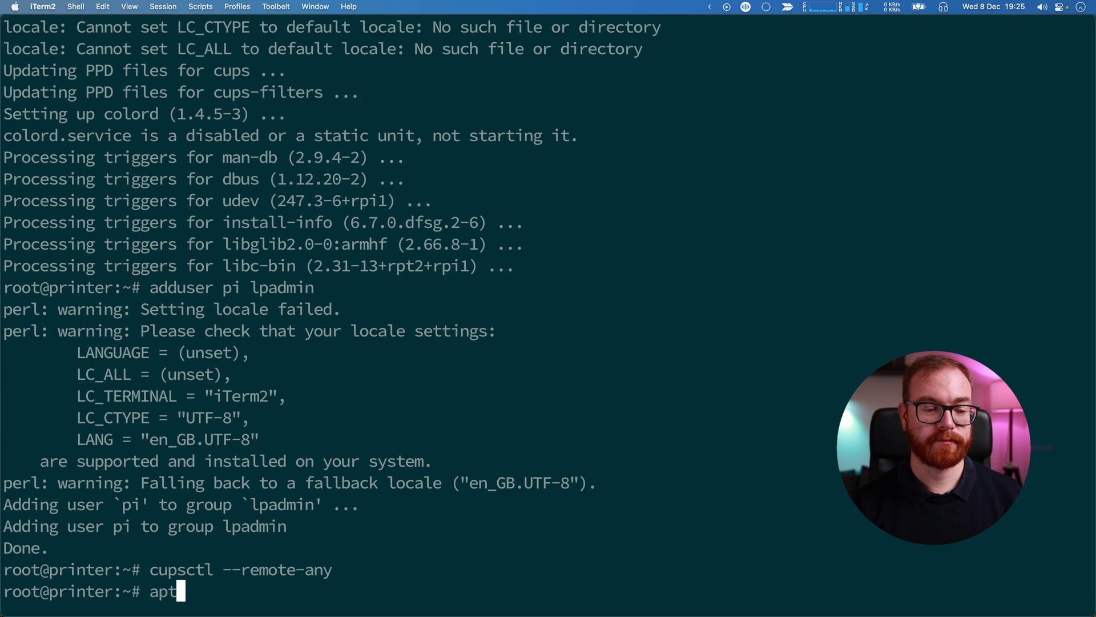
text( install hplip)
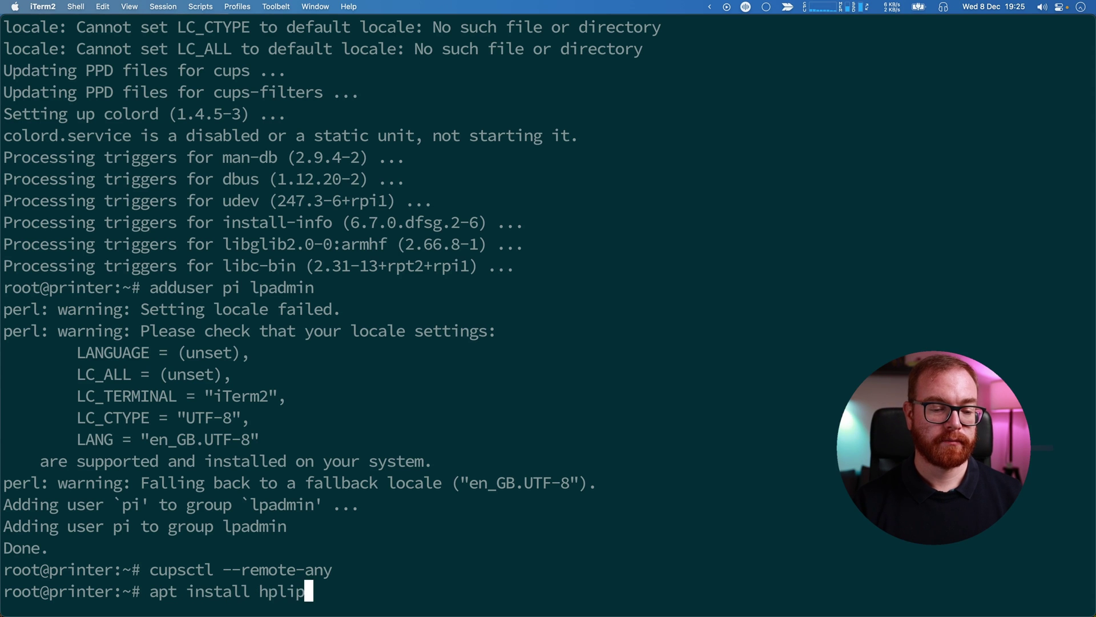
key(Return)
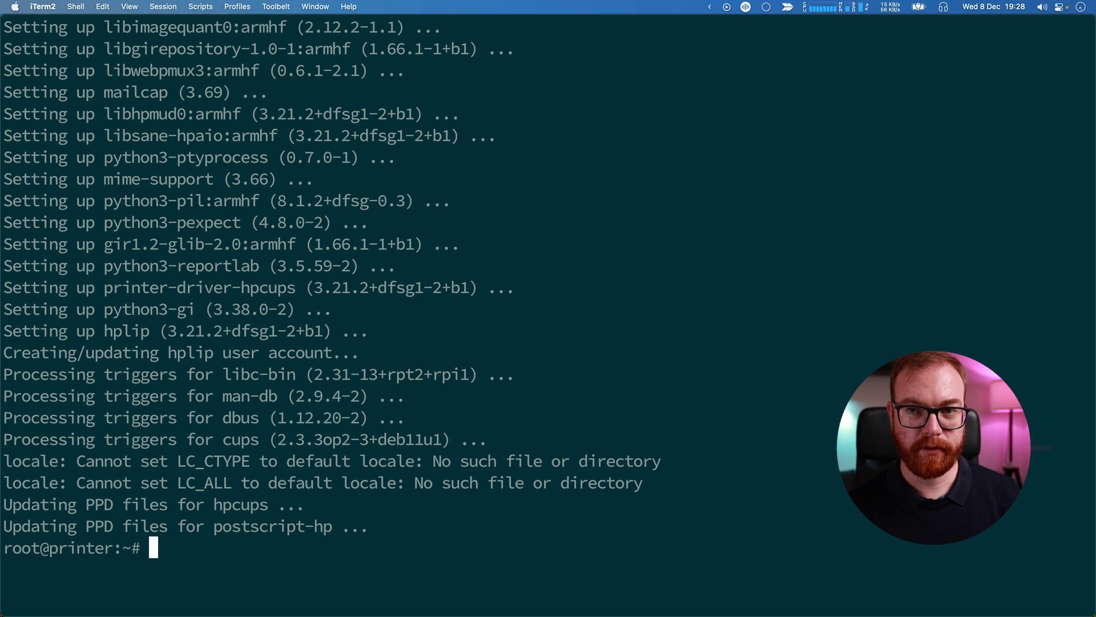
Install Samba on the Pi with apt install samba, confirming the prompt, then switch to Chrome
text(apt nista)
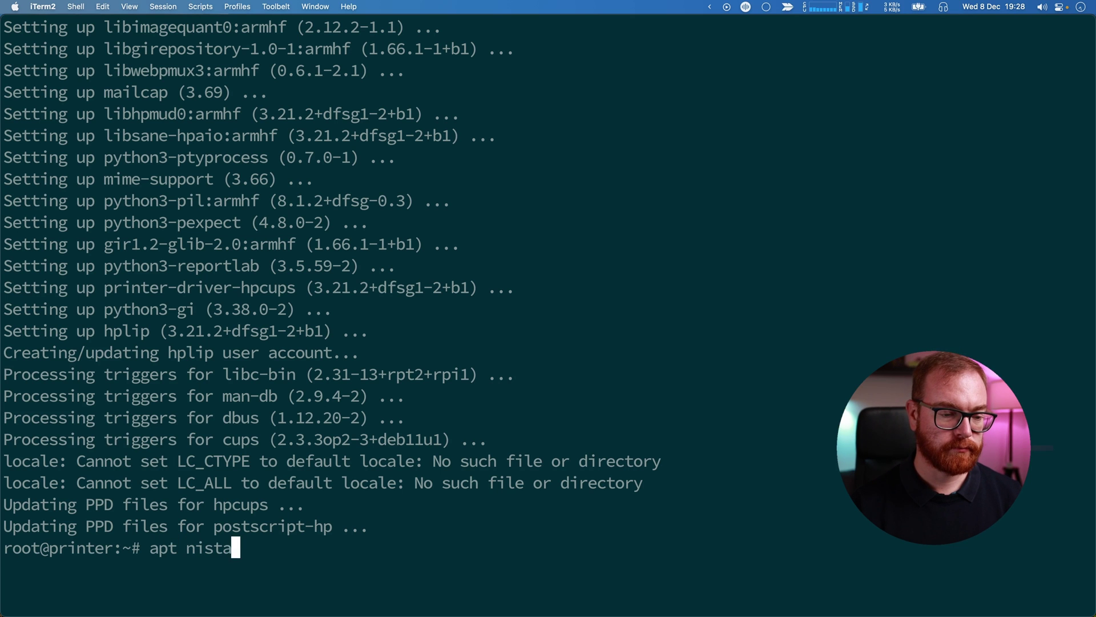
key(ctrl+w)
text(install samba)
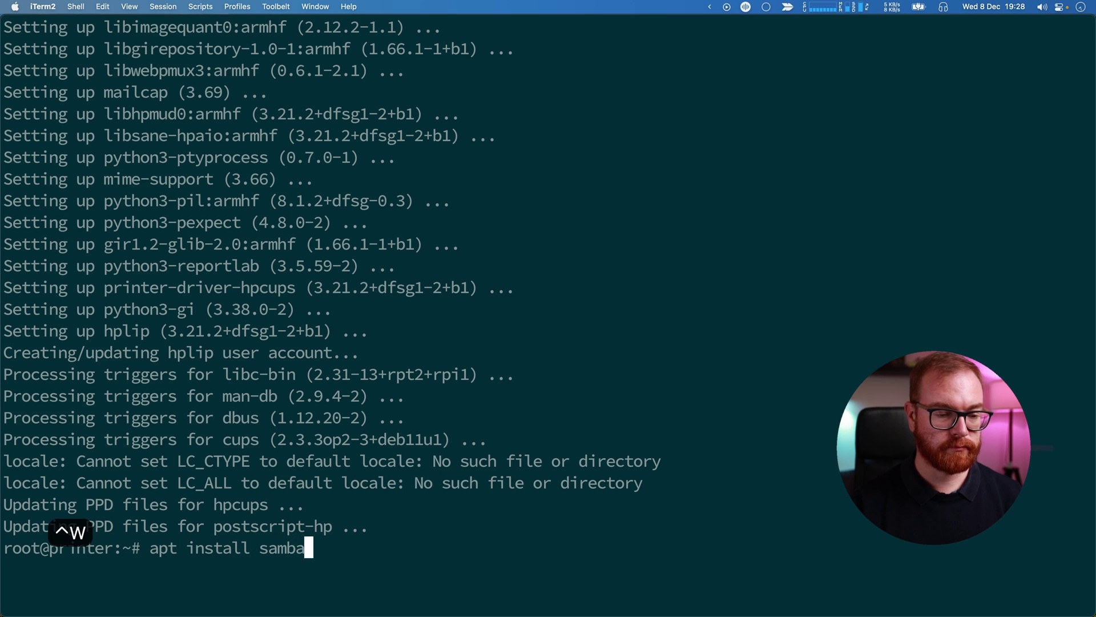
key(Return)
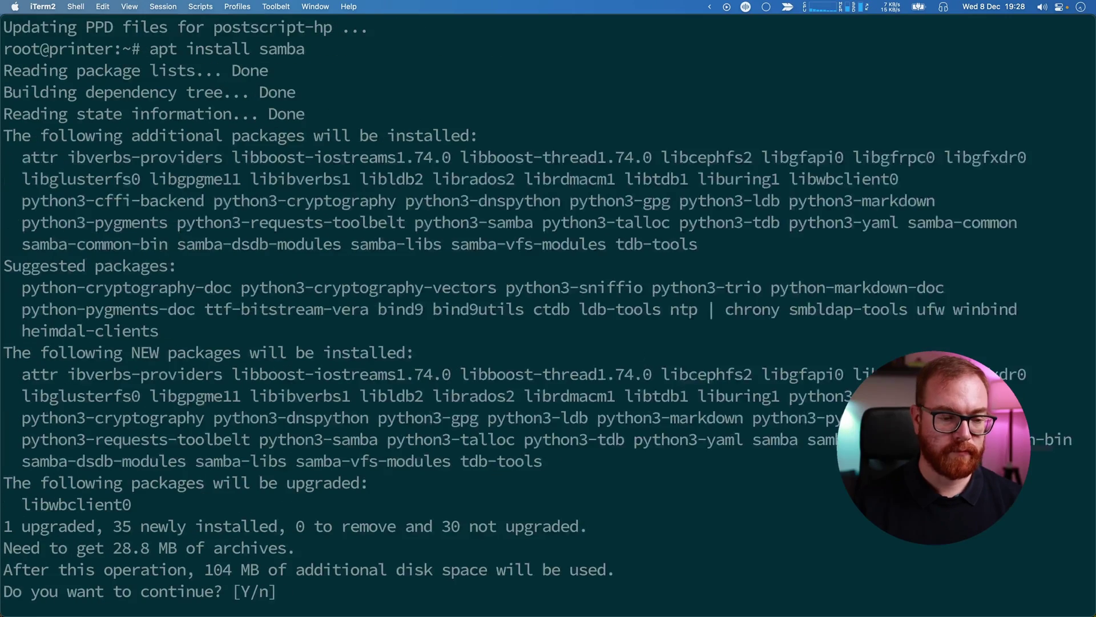
key(Return)
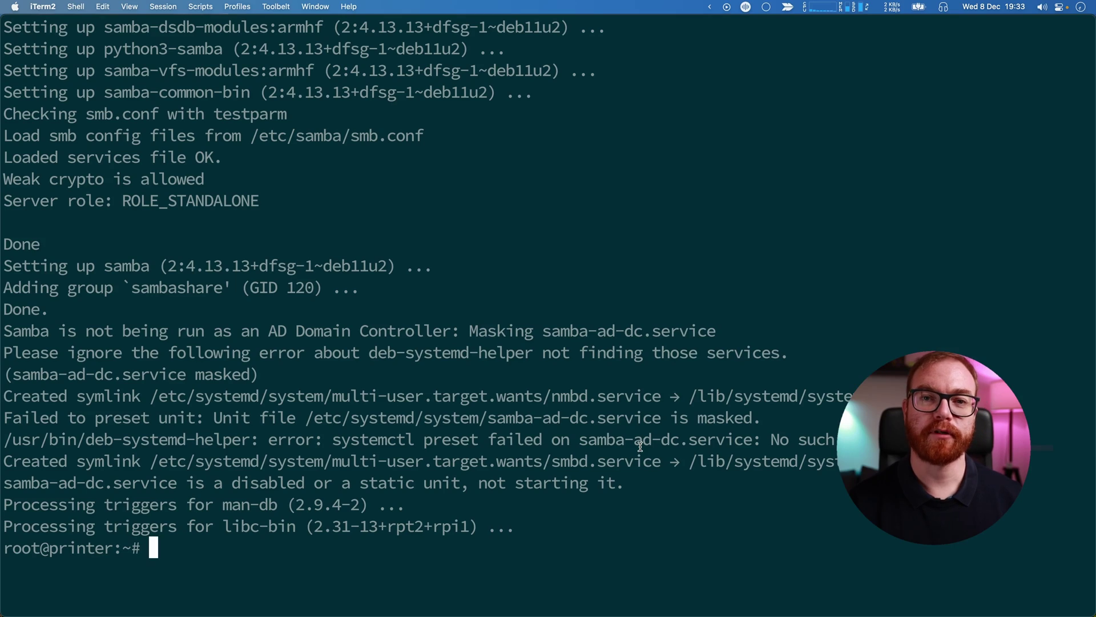
key(super+Tab)
Load the CUPS page at printer.local:631 and go to Administration > Add Printer
key(super+t)
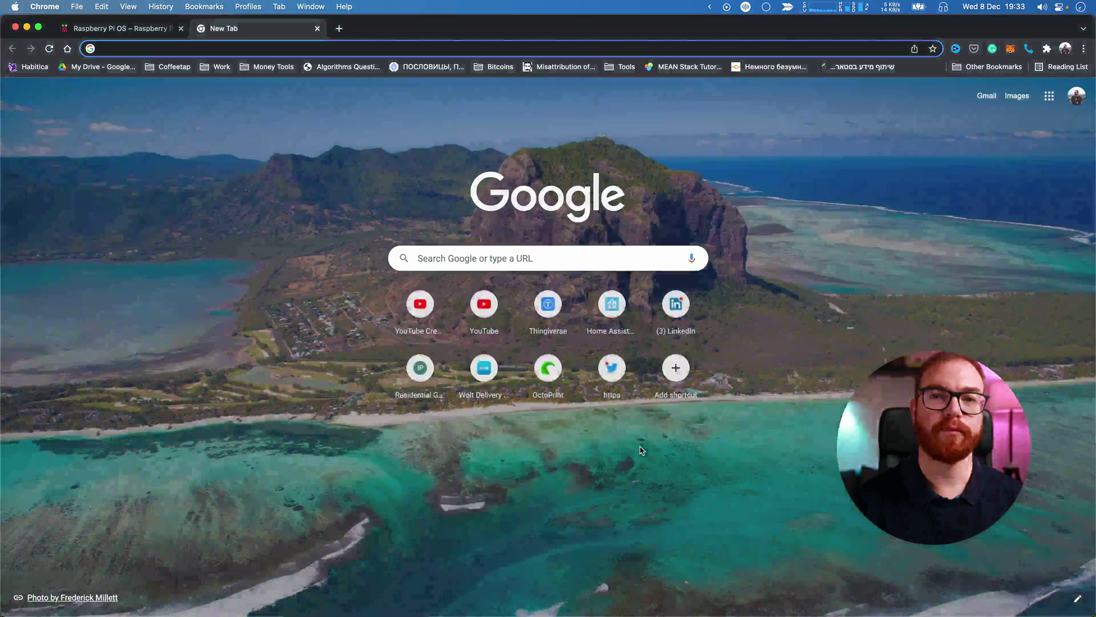
text(printer.local:631)
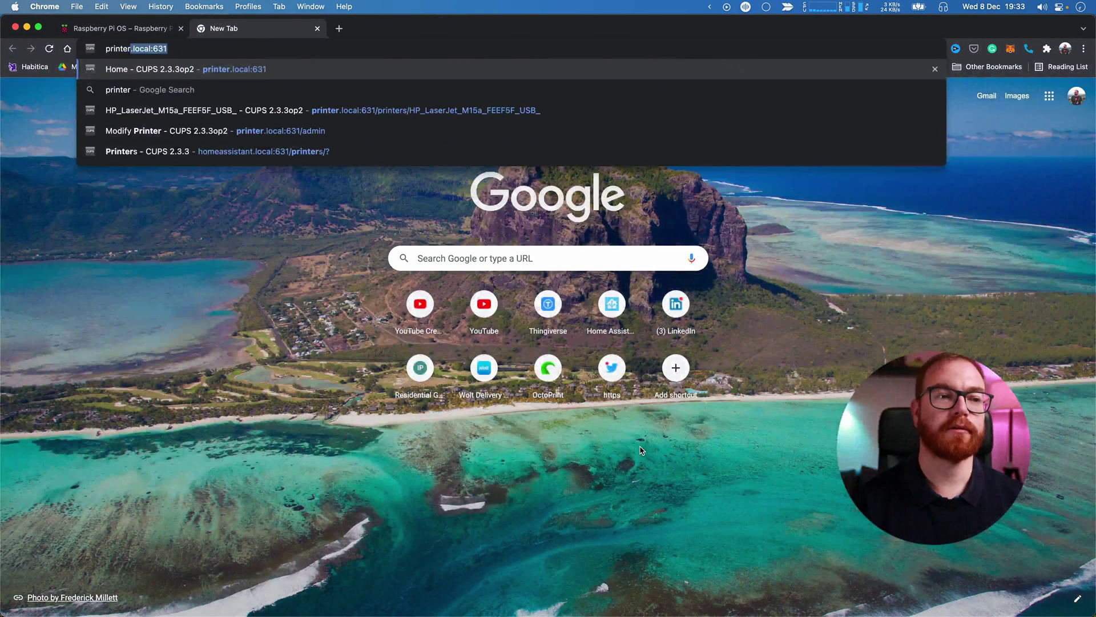
key(Return)
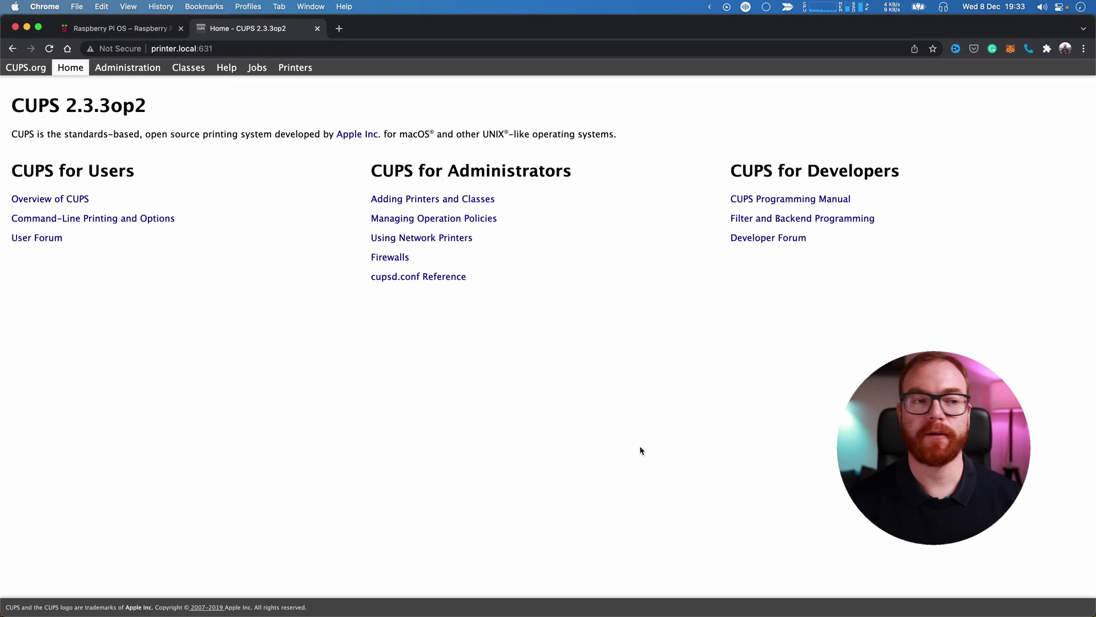
click(126, 69)
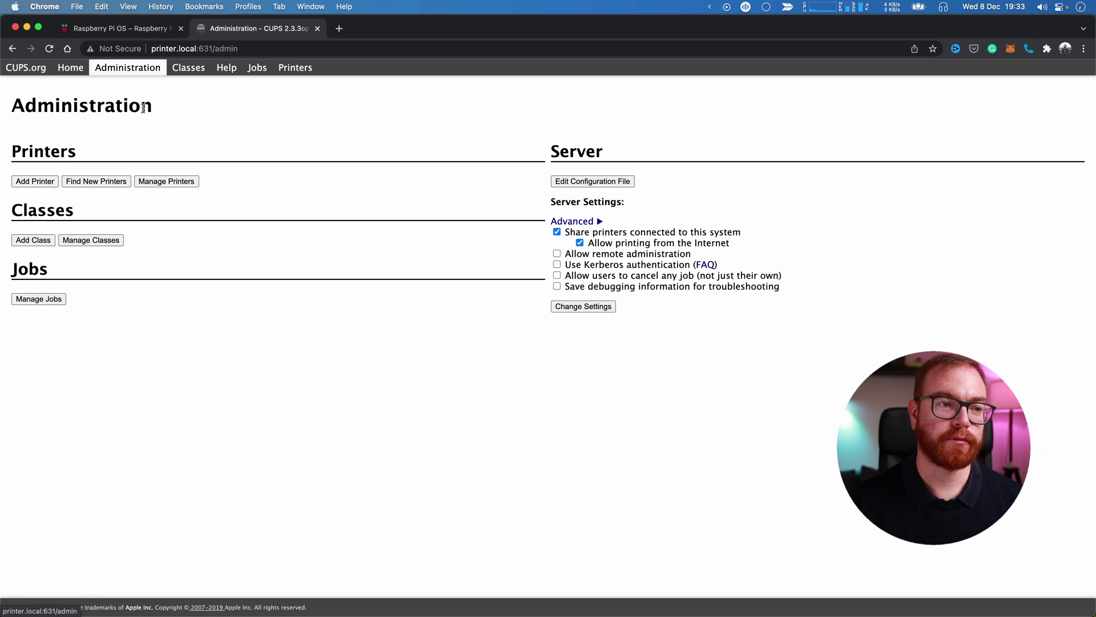
click(41, 182)
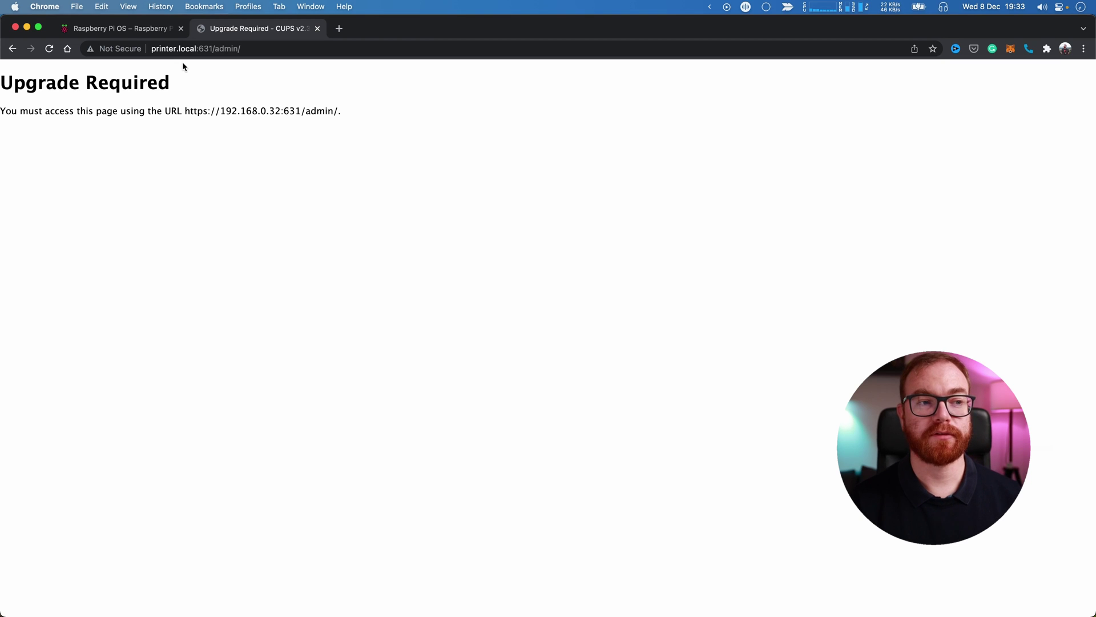
key(super+l)
key(Left)
text(https://)
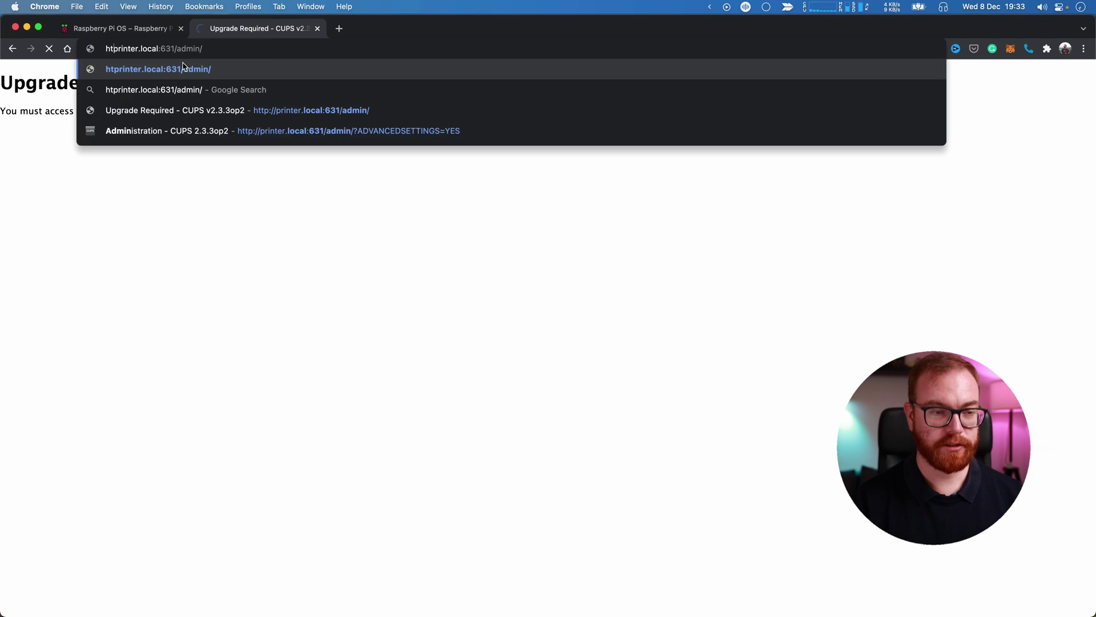
key(Return)
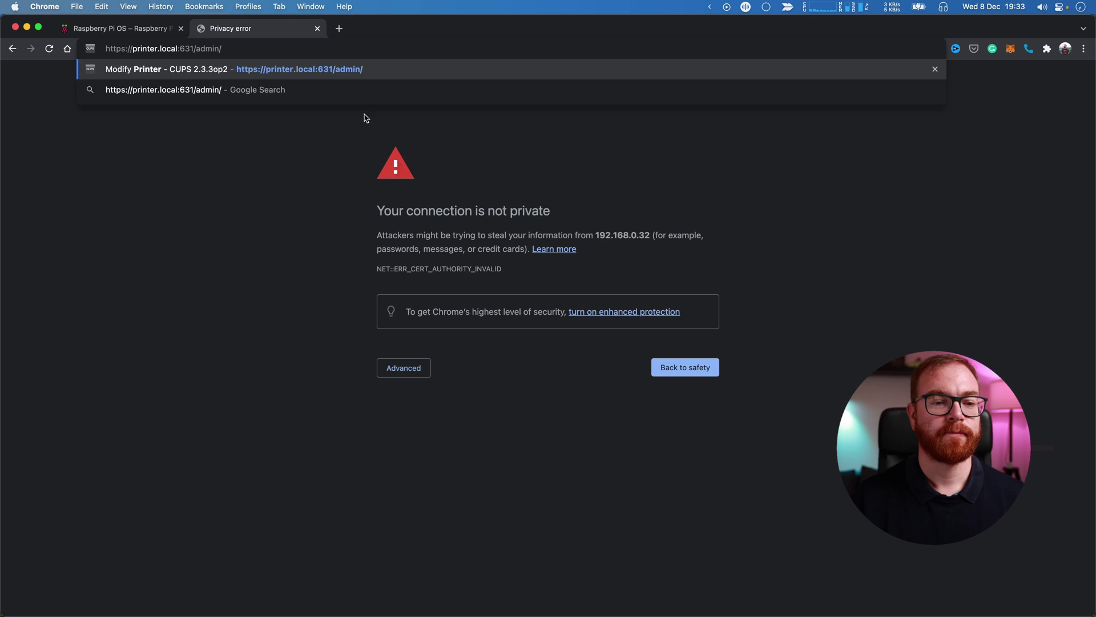
click(403, 368)
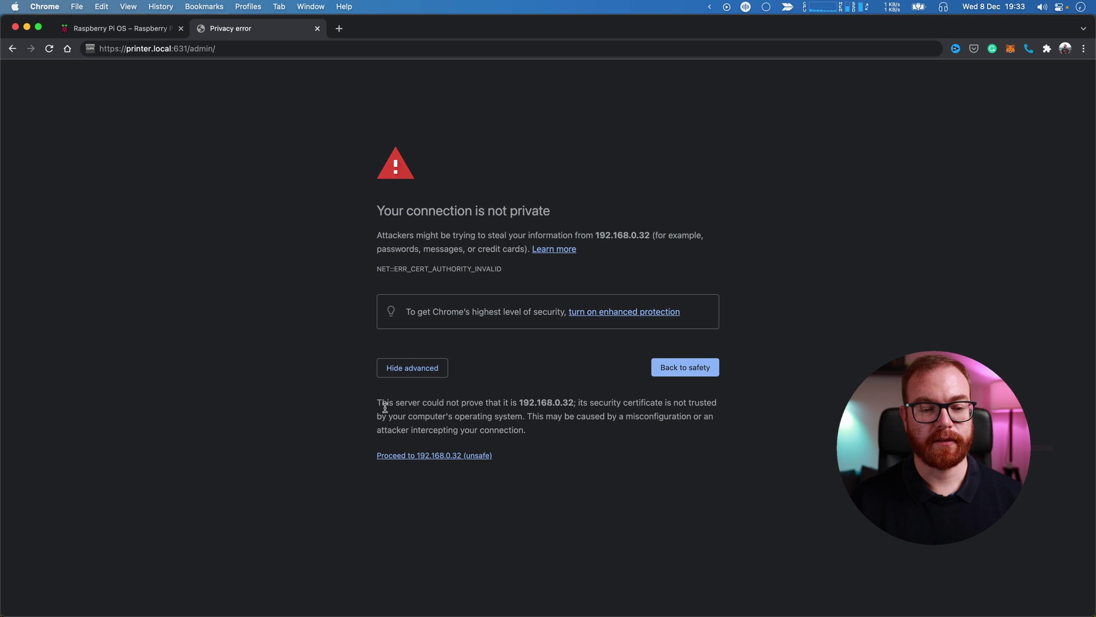
click(410, 456)
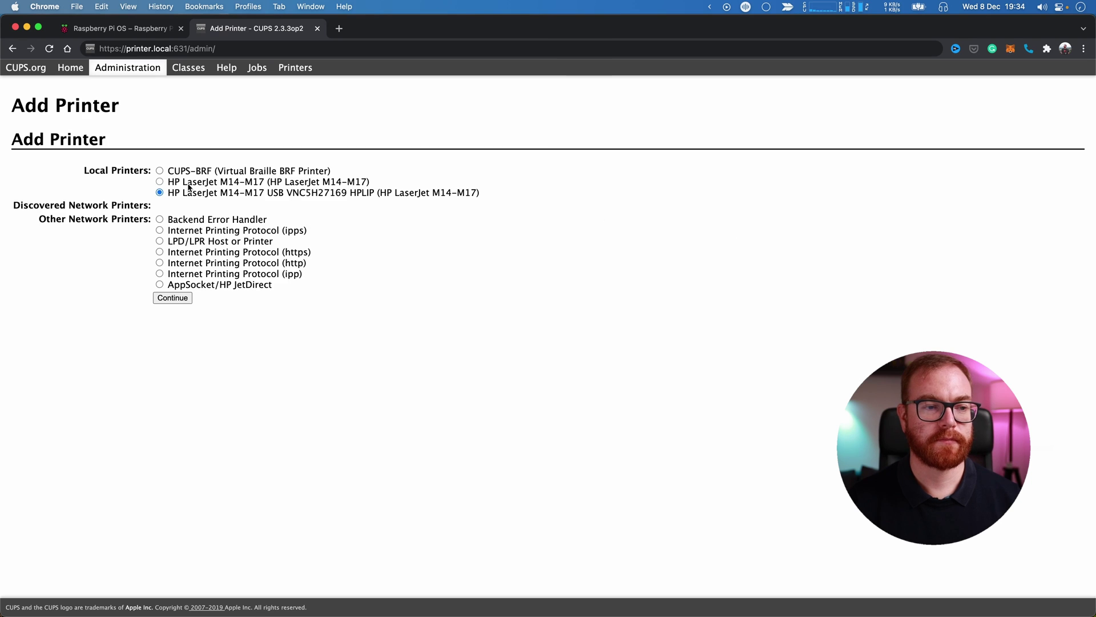
Add the USB HP LaserJet M14-M17 as a shared printer with the hpcups driver and default options
click(173, 297)
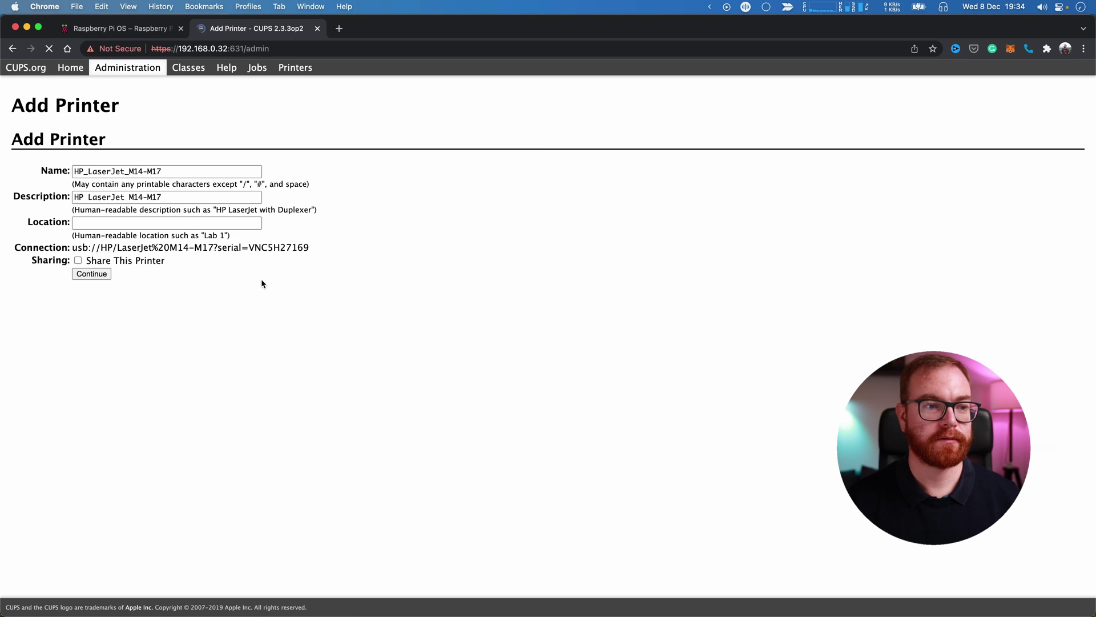
click(158, 171)
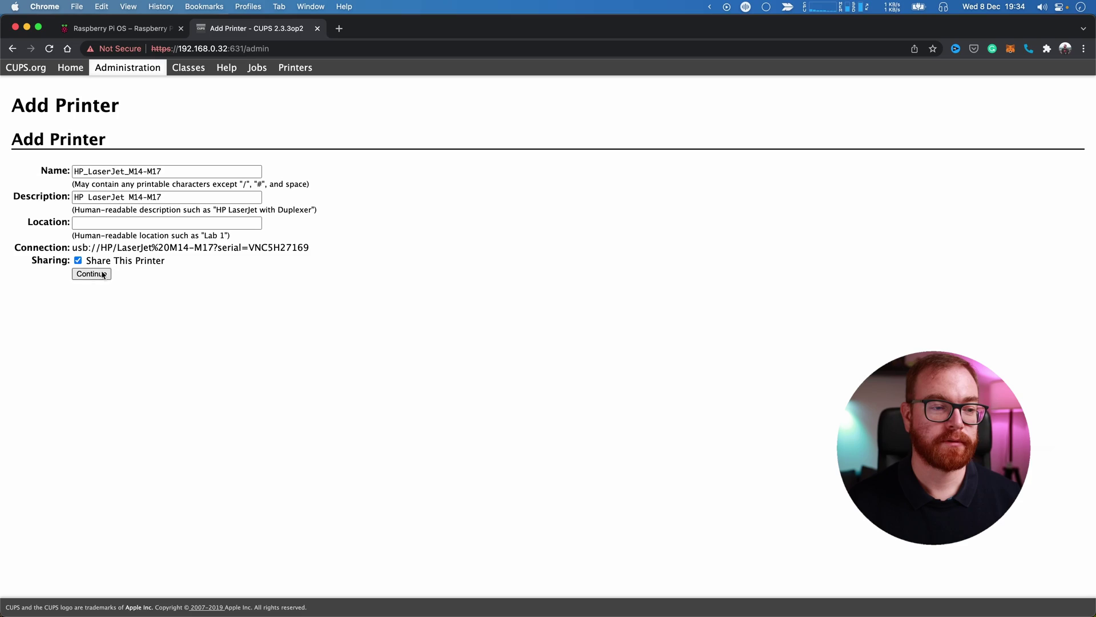
click(86, 278)
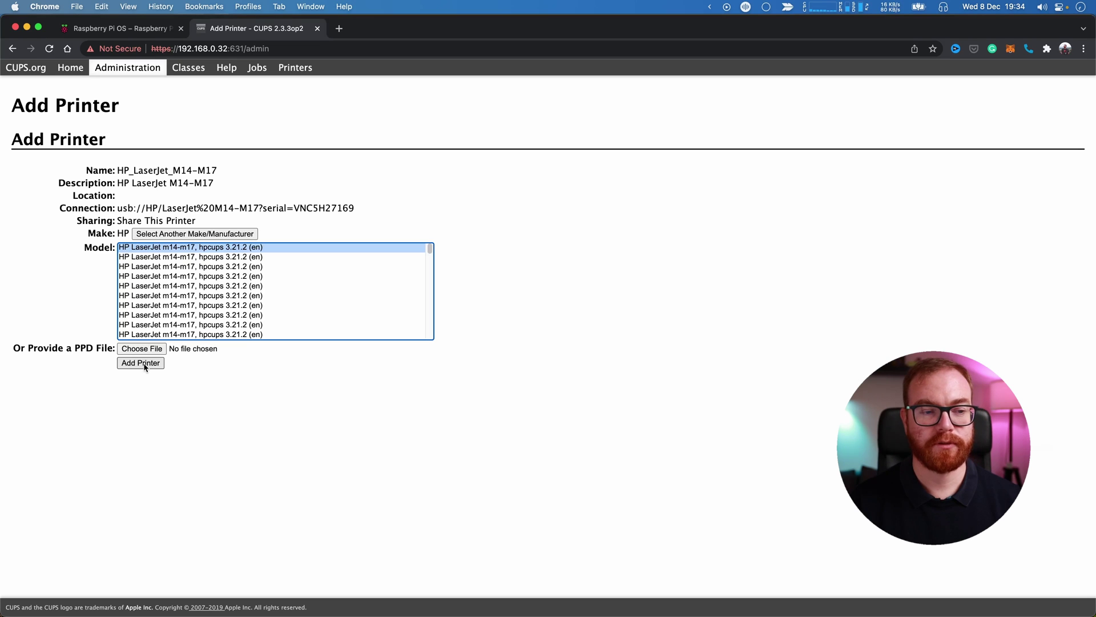
click(143, 364)
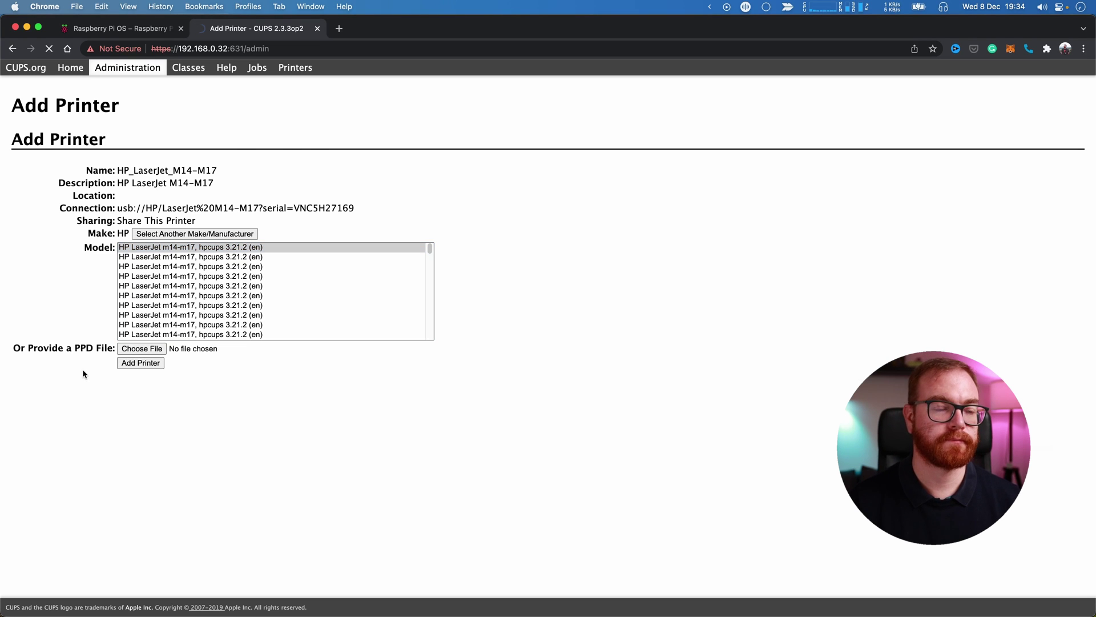
click(550, 338)
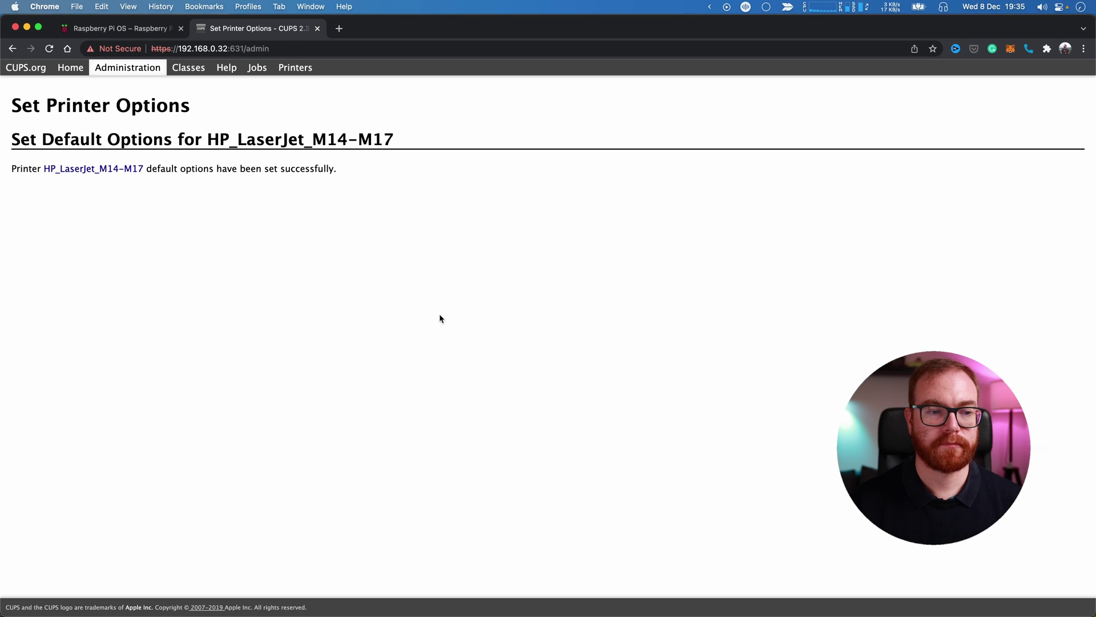
click(120, 173)
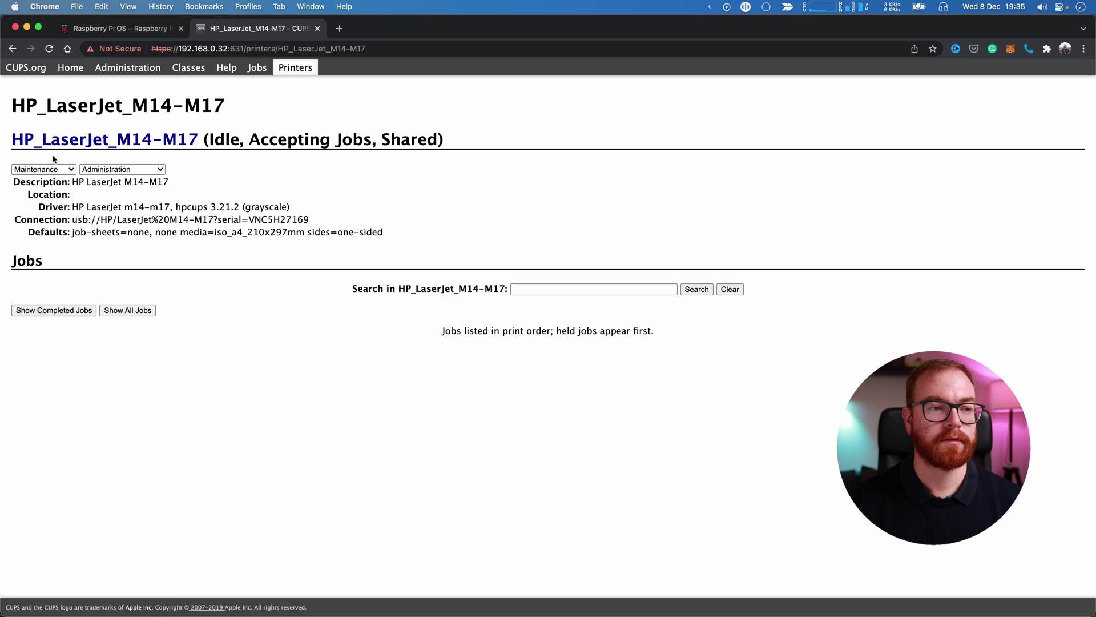
click(51, 170)
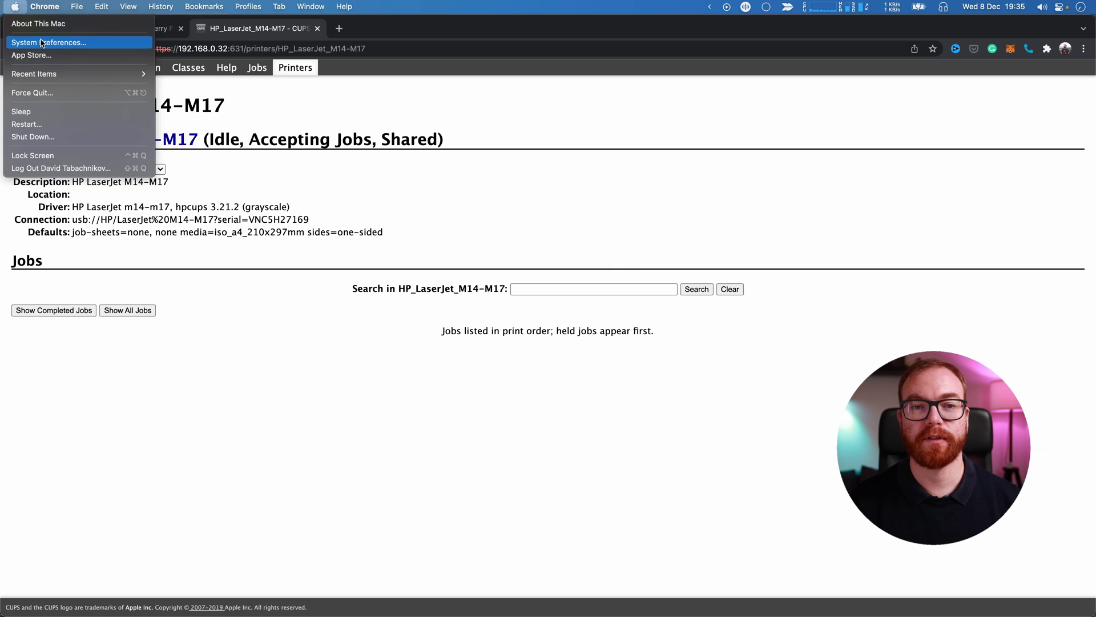
Add the shared HP LaserJet M14-M17 @ printer in Printers & Scanners
click(42, 43)
click(744, 112)
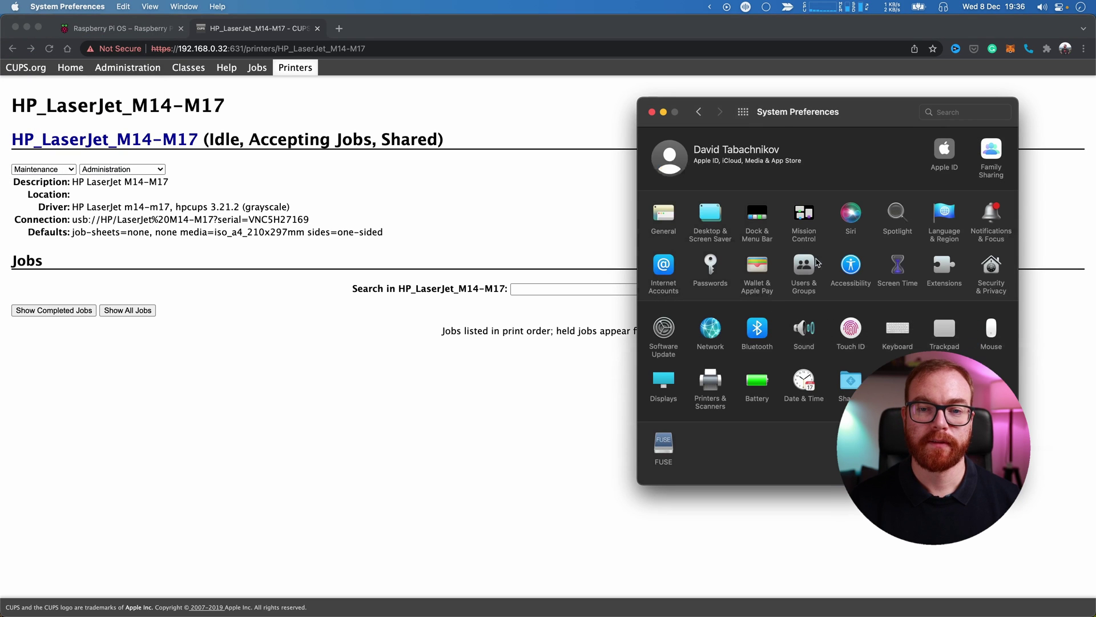
click(711, 383)
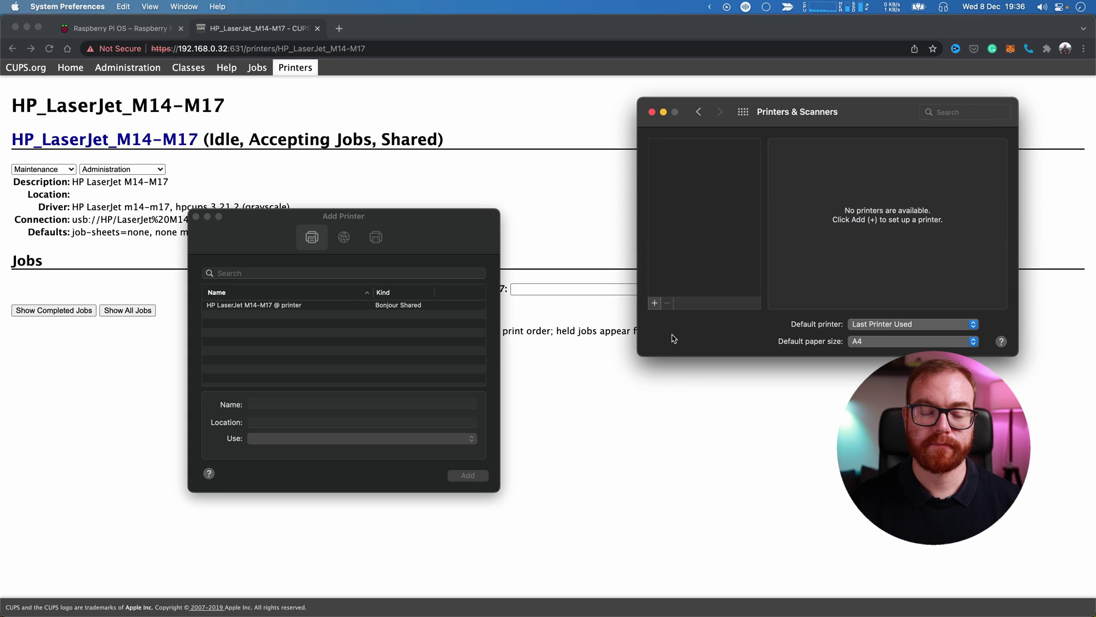
click(298, 307)
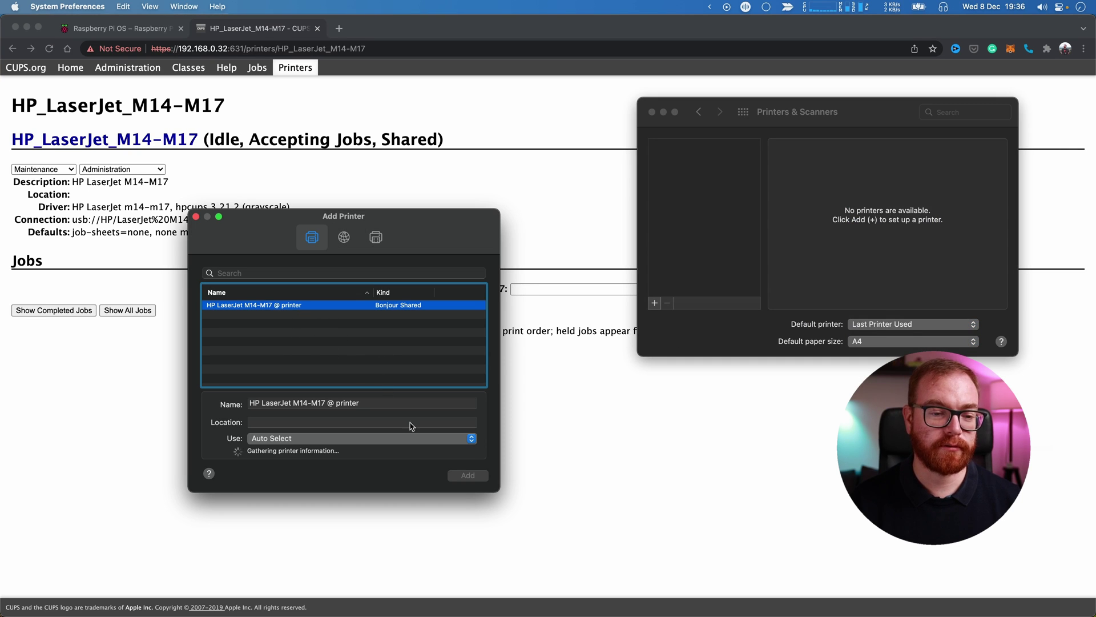
click(462, 474)
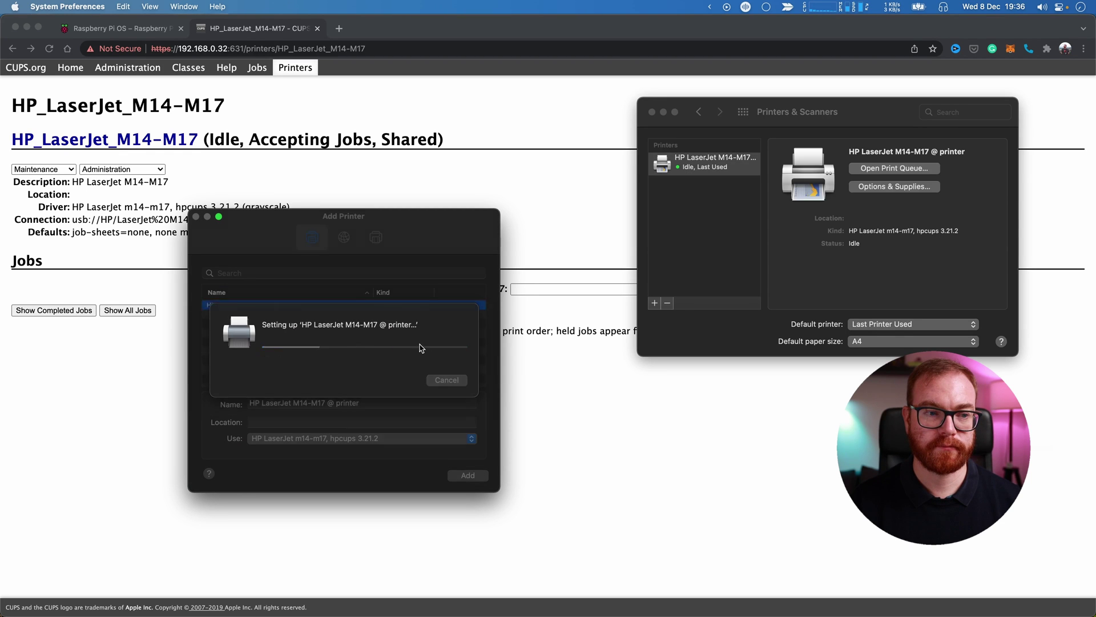
Print a test page from the HP LaserJet M14-M17 @ printer's print queue
click(892, 168)
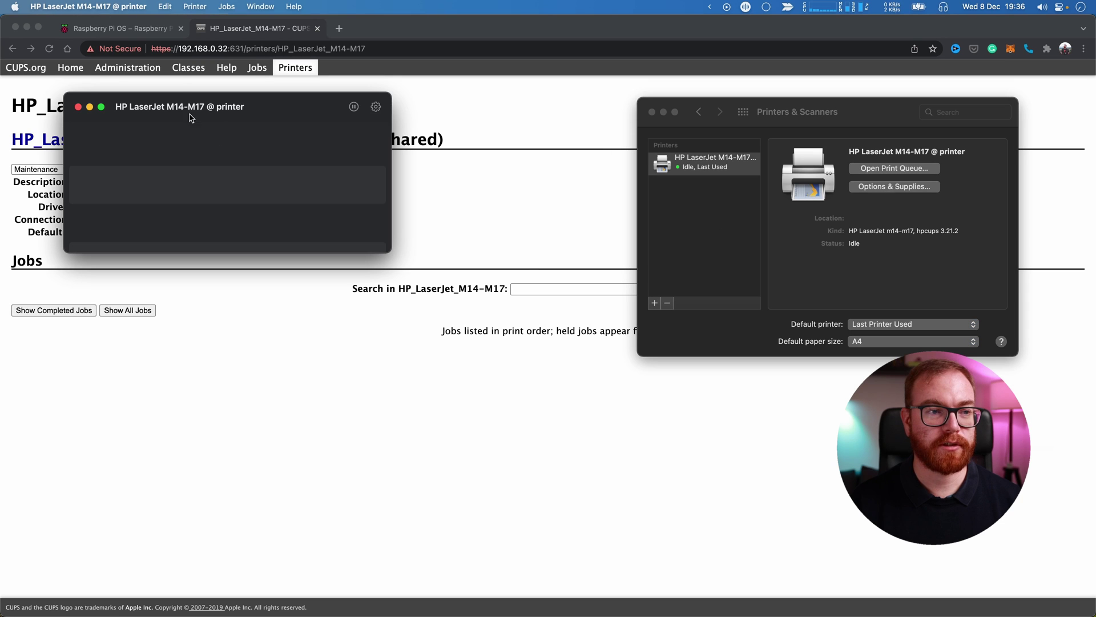
click(166, 6)
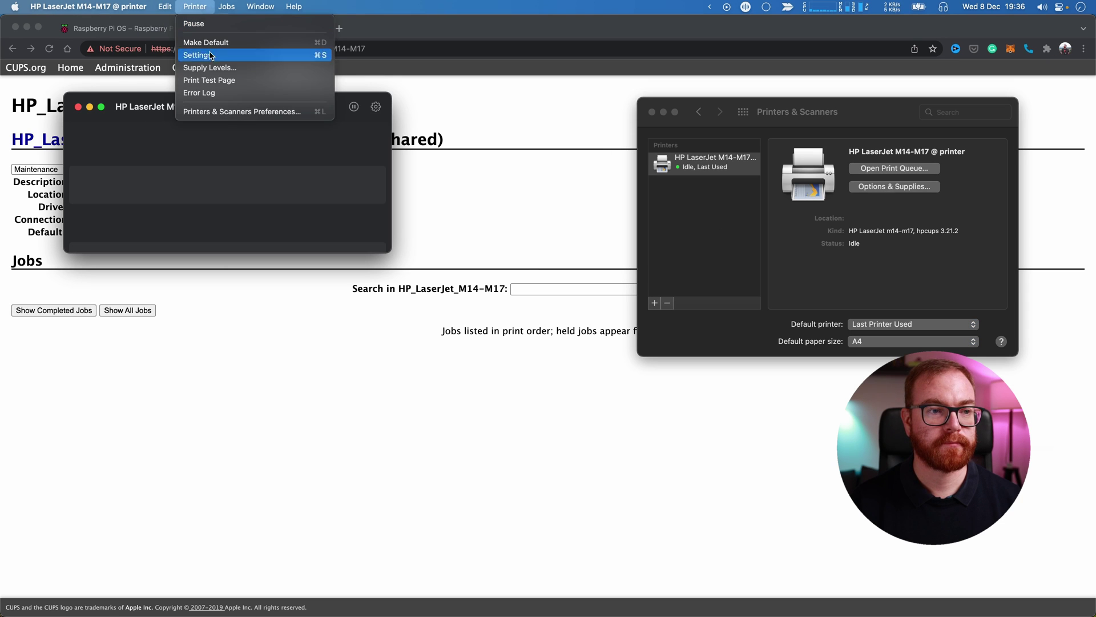
click(217, 81)
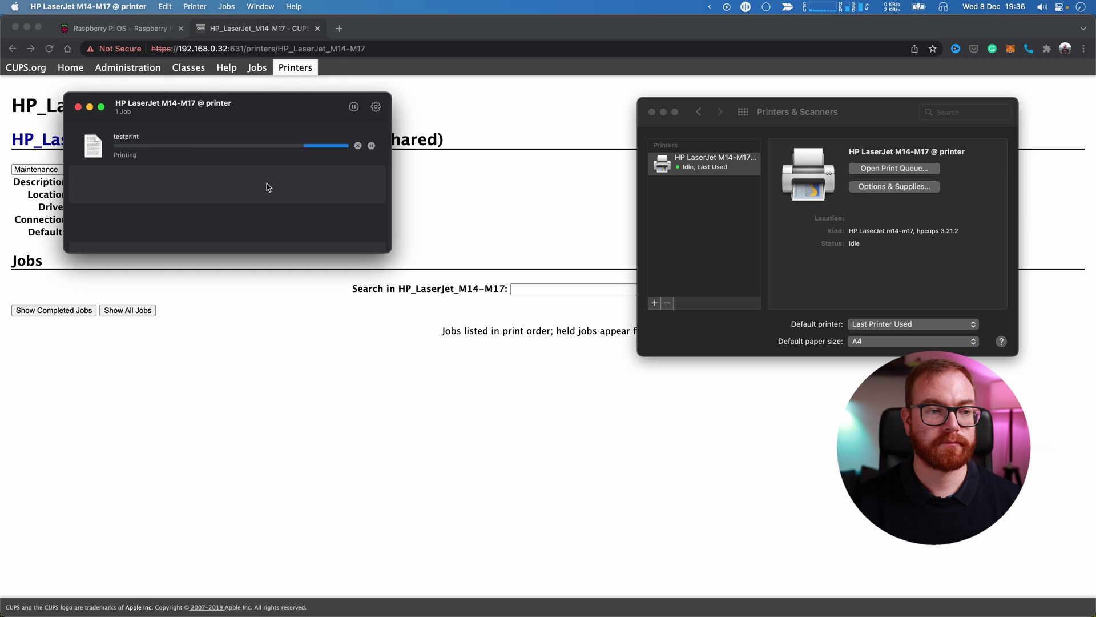